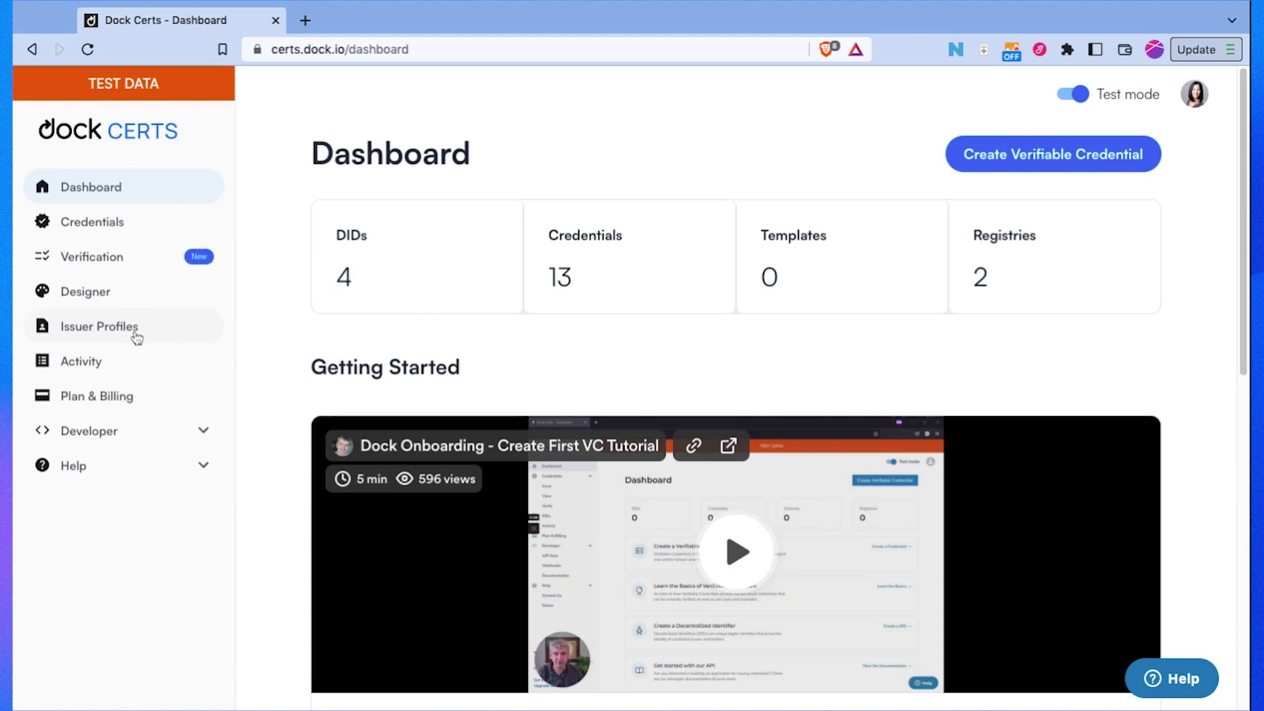
# Step: Create an issuer profile named 'ABC Training' with a hammer-and-wrench logo
pyautogui.click(174, 329)
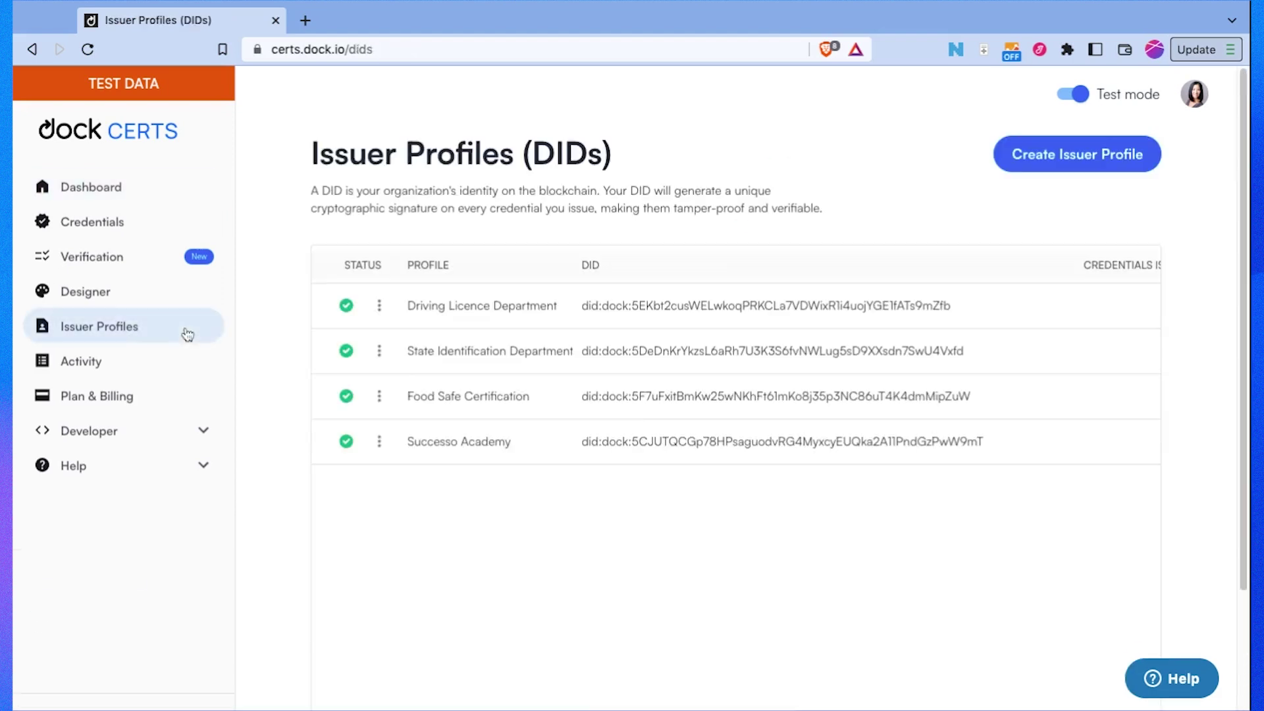
pyautogui.click(1011, 166)
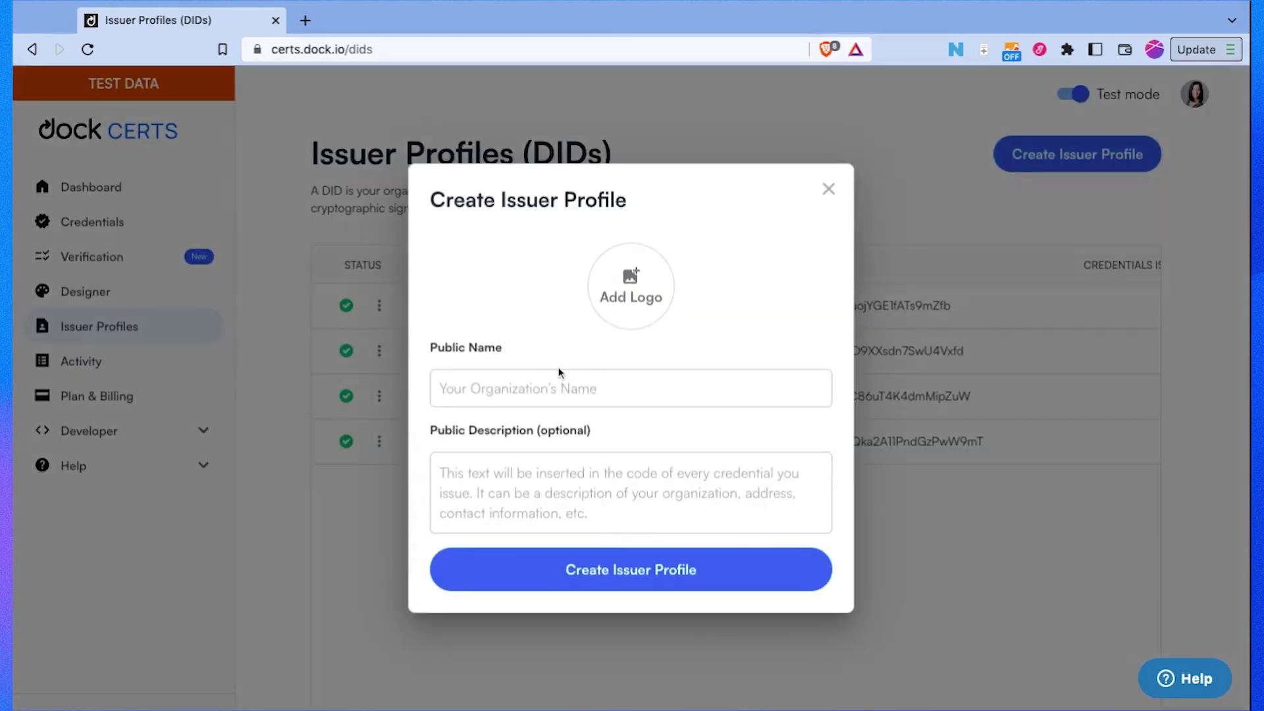
pyautogui.click(561, 374)
pyautogui.write('ABC Training')
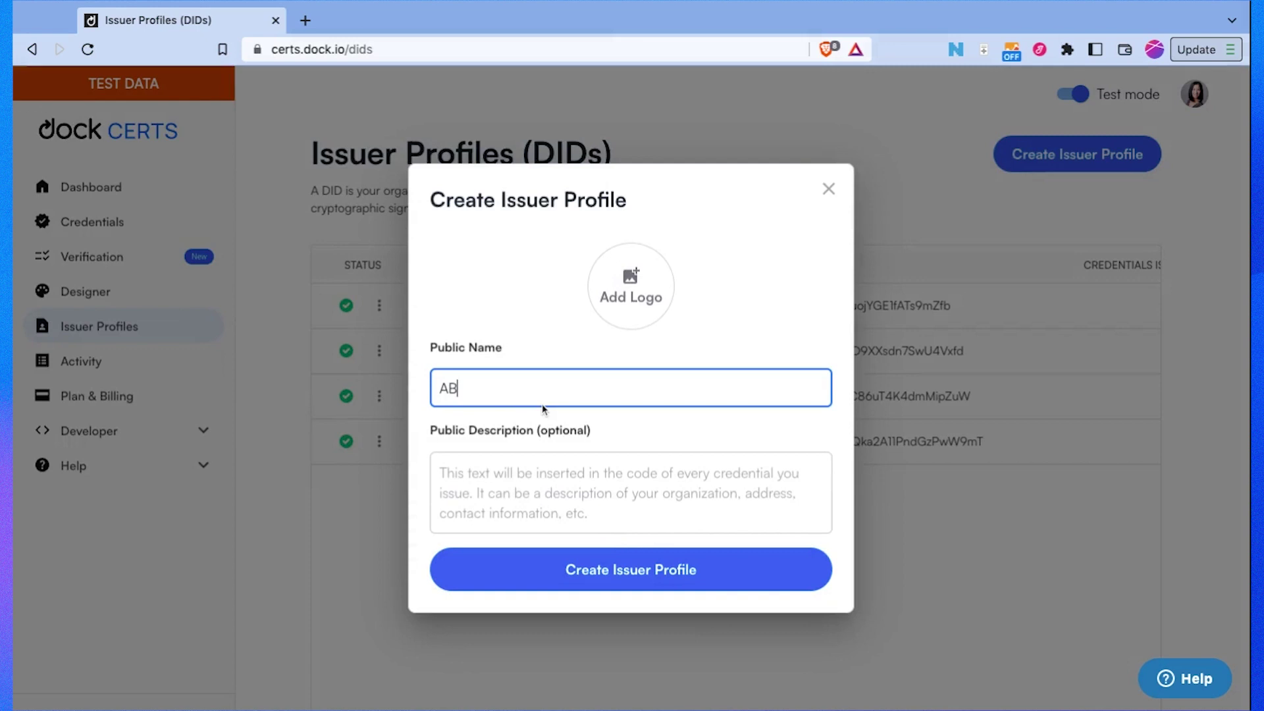
pyautogui.click(629, 277)
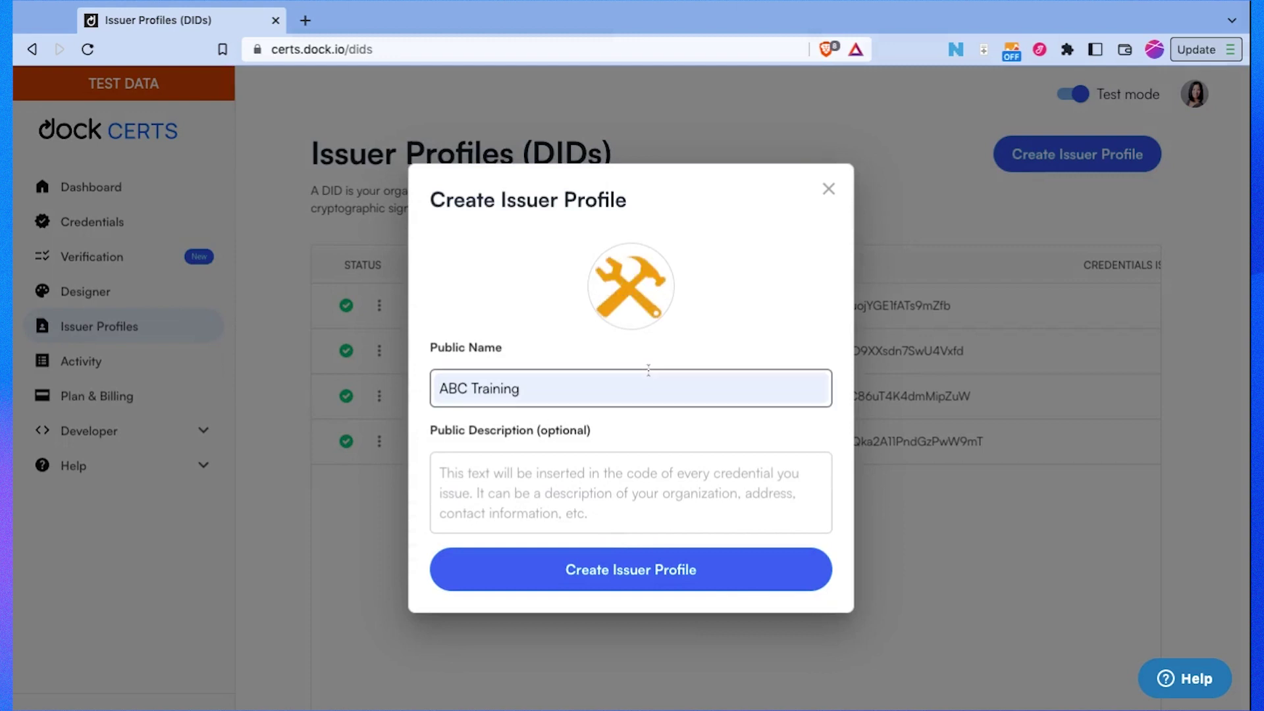
pyautogui.click(649, 572)
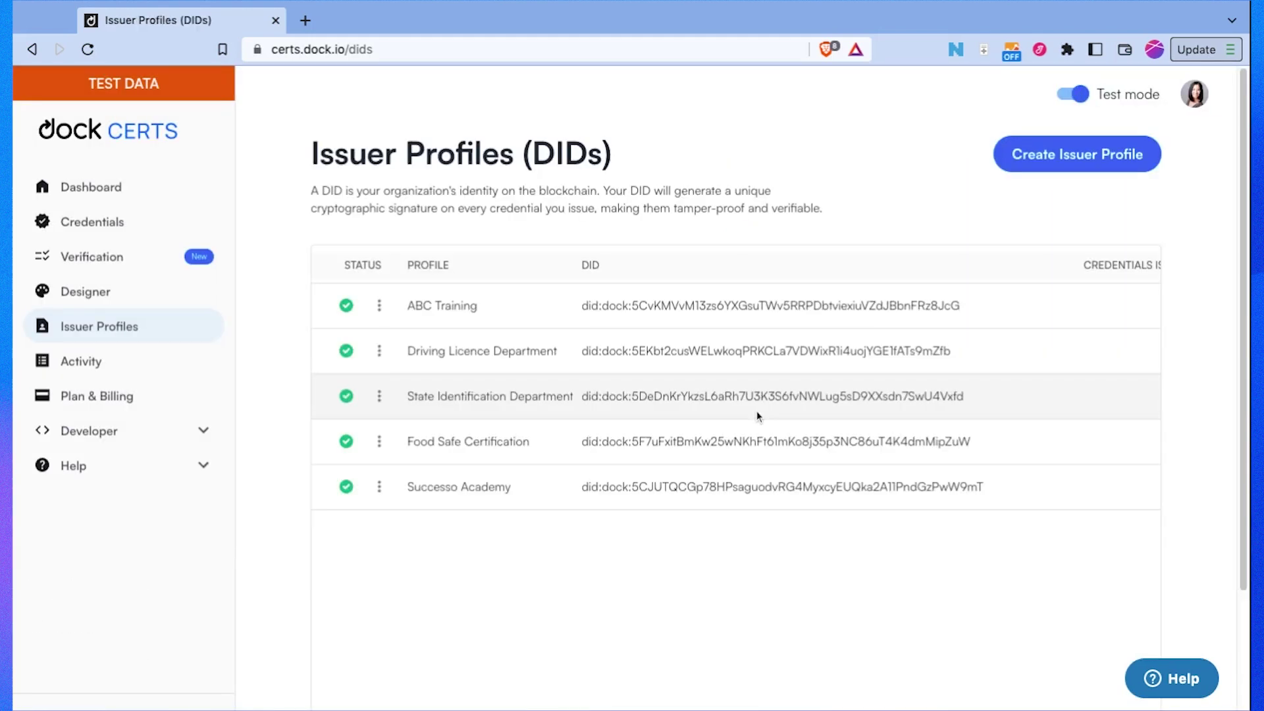
# Step: Select the ABC Training DID text, then go to the Verifiable credentials page
pyautogui.click(575, 314)
pyautogui.hotkey('shift', 'Right')
pyautogui.hotkey('shift', 'Right')
pyautogui.hotkey('shift', 'Right')
pyautogui.hotkey('shift', 'Right')
pyautogui.hotkey('shift', 'Right')
pyautogui.hotkey('shift', 'Right')
pyautogui.hotkey('shift', 'Right')
pyautogui.hotkey('shift', 'Right')
pyautogui.hotkey('shift', 'Right')
pyautogui.hotkey('shift', 'Right')
pyautogui.hotkey('shift', 'Right')
pyautogui.hotkey('shift', 'Right')
pyautogui.hotkey('shift', 'Right')
pyautogui.hotkey('shift', 'Right')
pyautogui.hotkey('shift', 'Right')
pyautogui.hotkey('shift', 'Right')
pyautogui.hotkey('shift', 'Right')
pyautogui.hotkey('shift', 'Right')
pyautogui.hotkey('shift', 'Right')
pyautogui.hotkey('shift', 'Right')
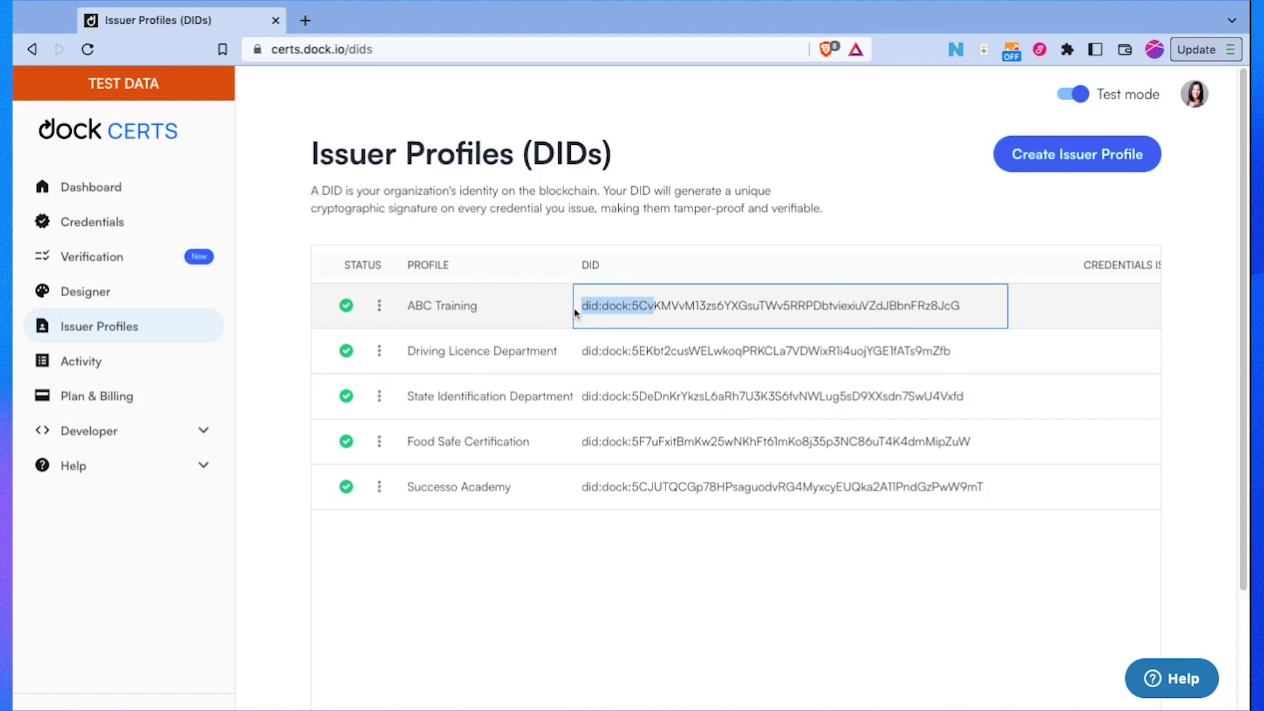
pyautogui.hotkey('shift', 'Right')
pyautogui.hotkey('shift', 'Right')
pyautogui.hotkey('shift', 'Right')
pyautogui.hotkey('shift', 'Right')
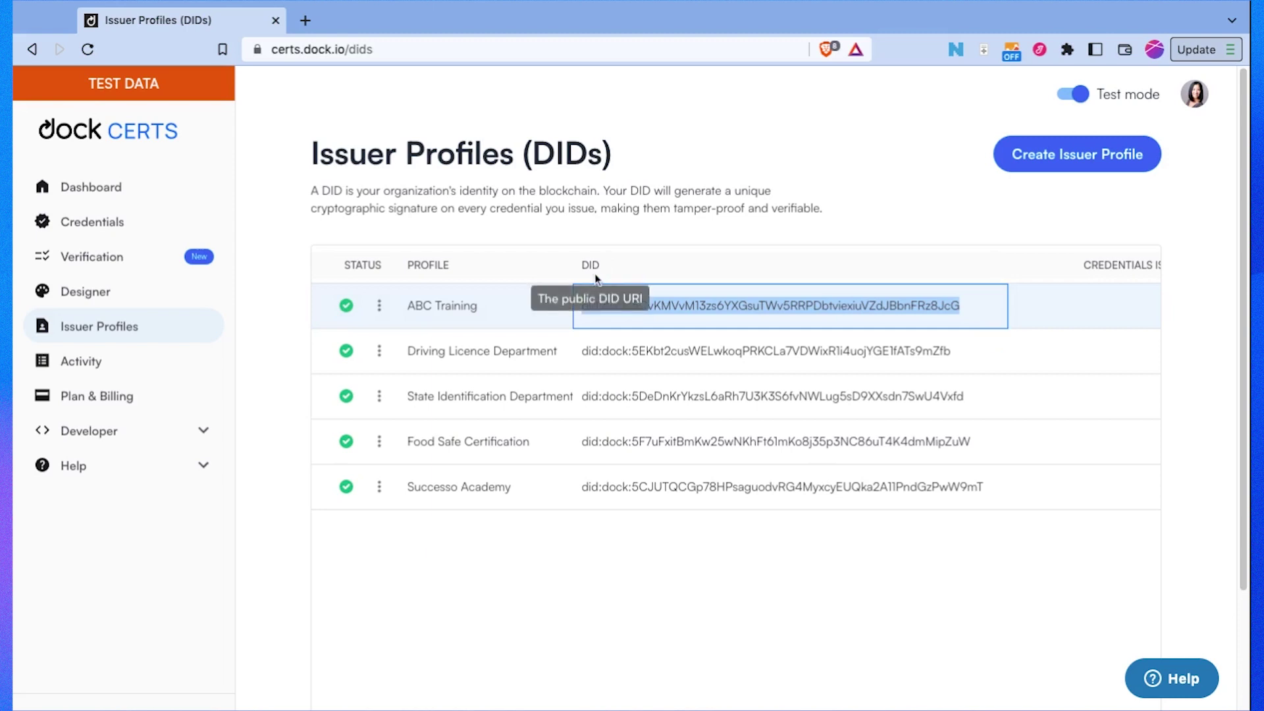
pyautogui.click(371, 589)
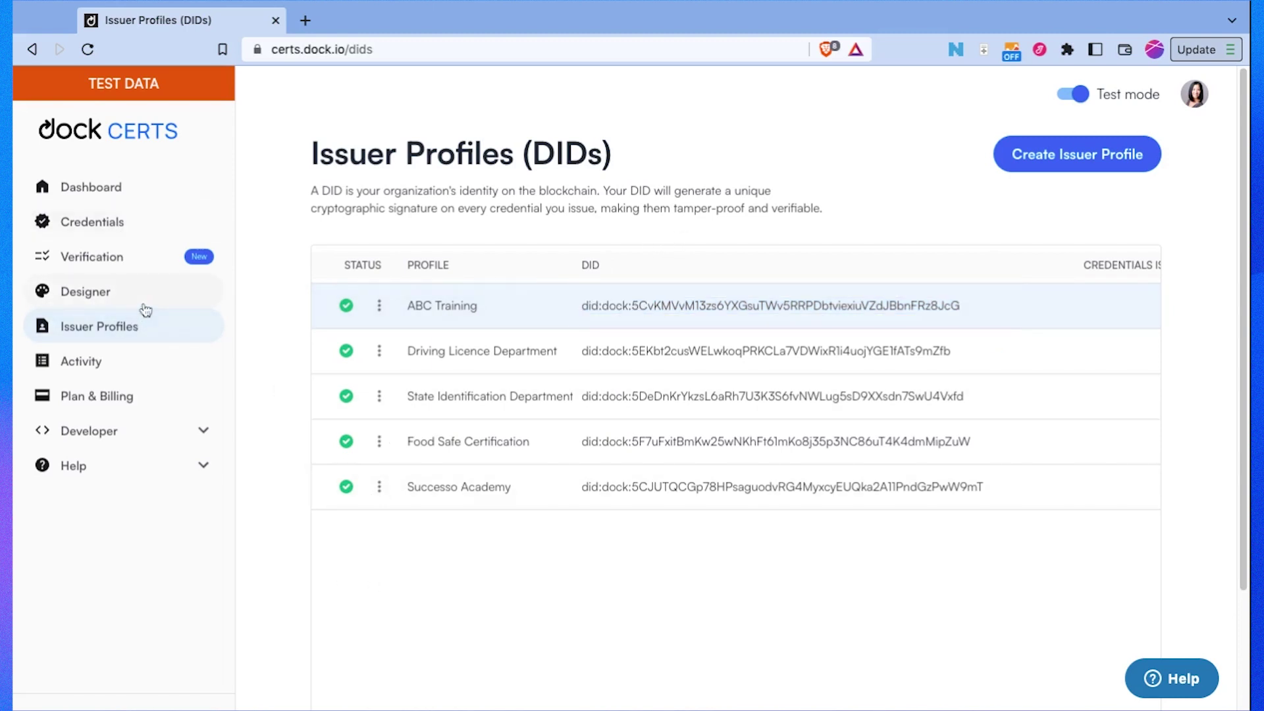
pyautogui.click(125, 224)
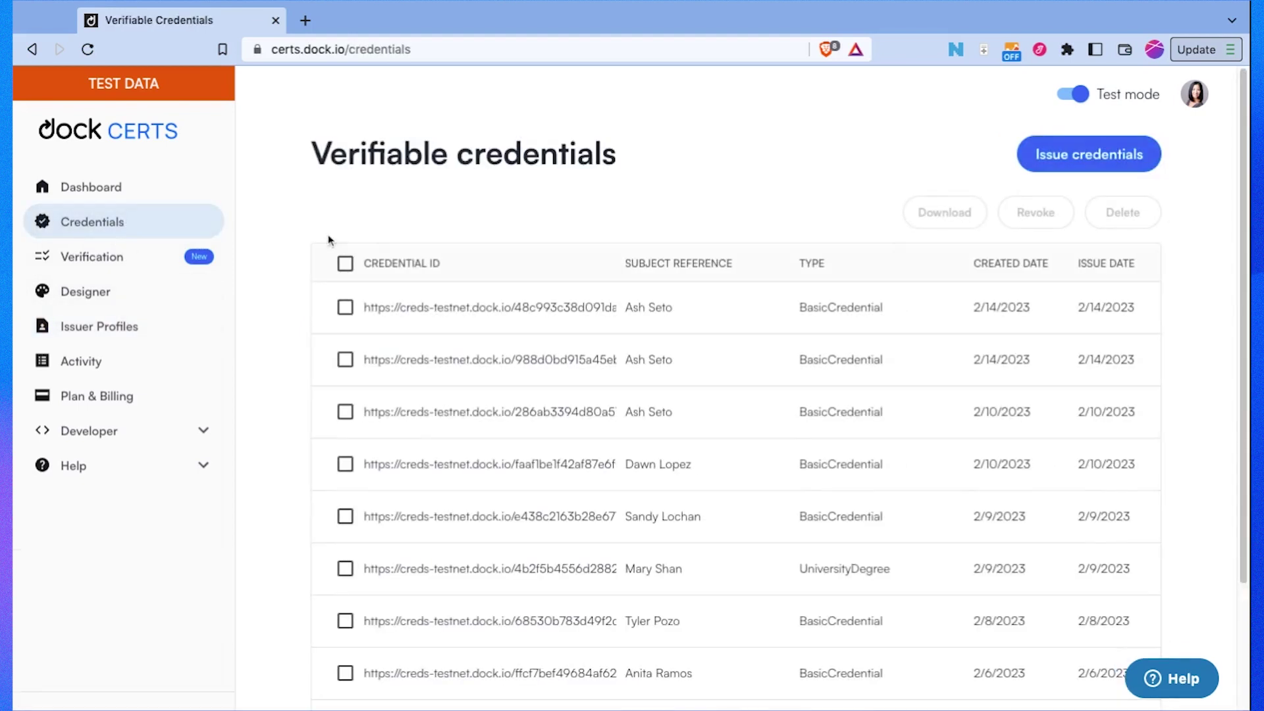
# Step: Start issuing a credential, preview the Basic Credential template's attributes, then choose that template
pyautogui.click(1090, 156)
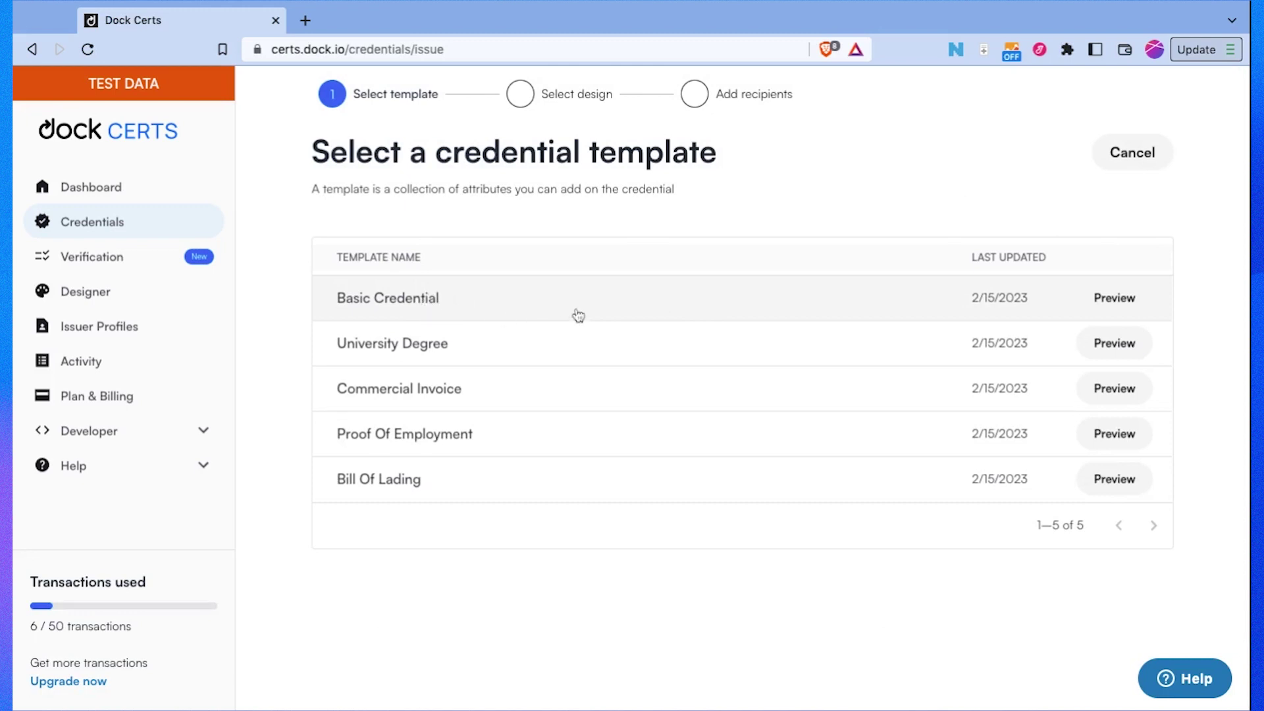
pyautogui.click(1139, 309)
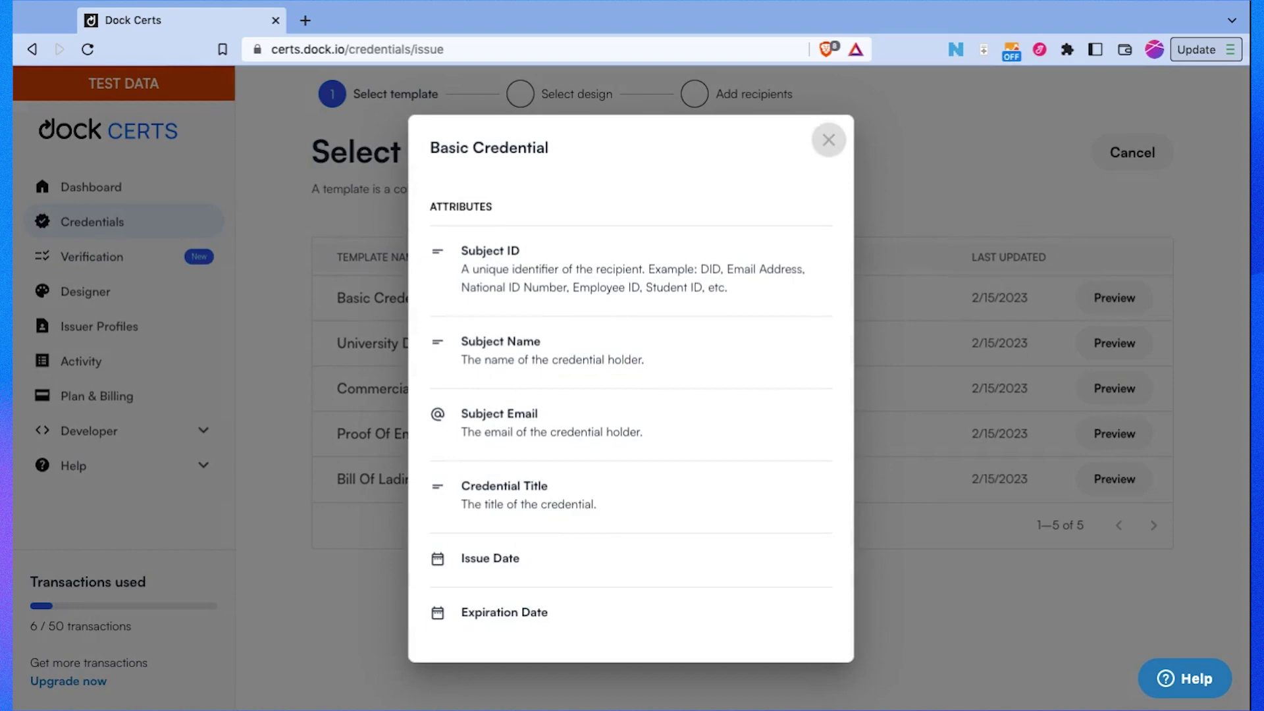
pyautogui.click(828, 139)
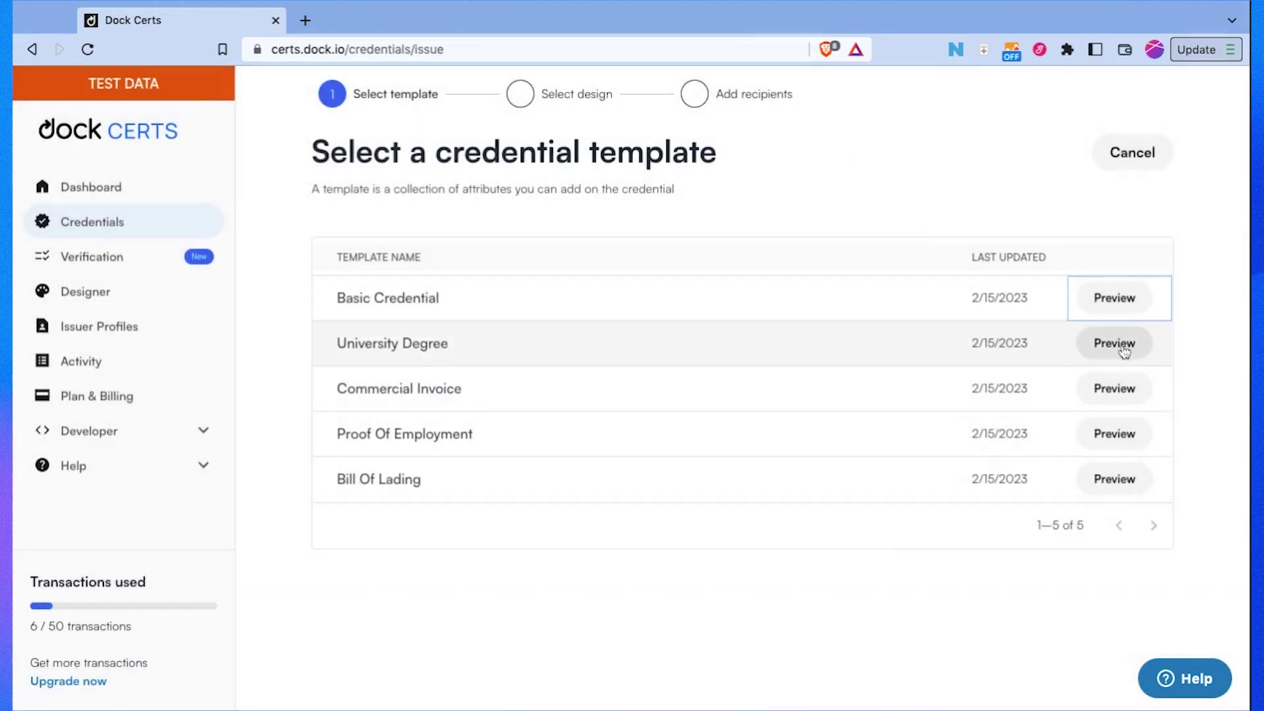
pyautogui.click(736, 294)
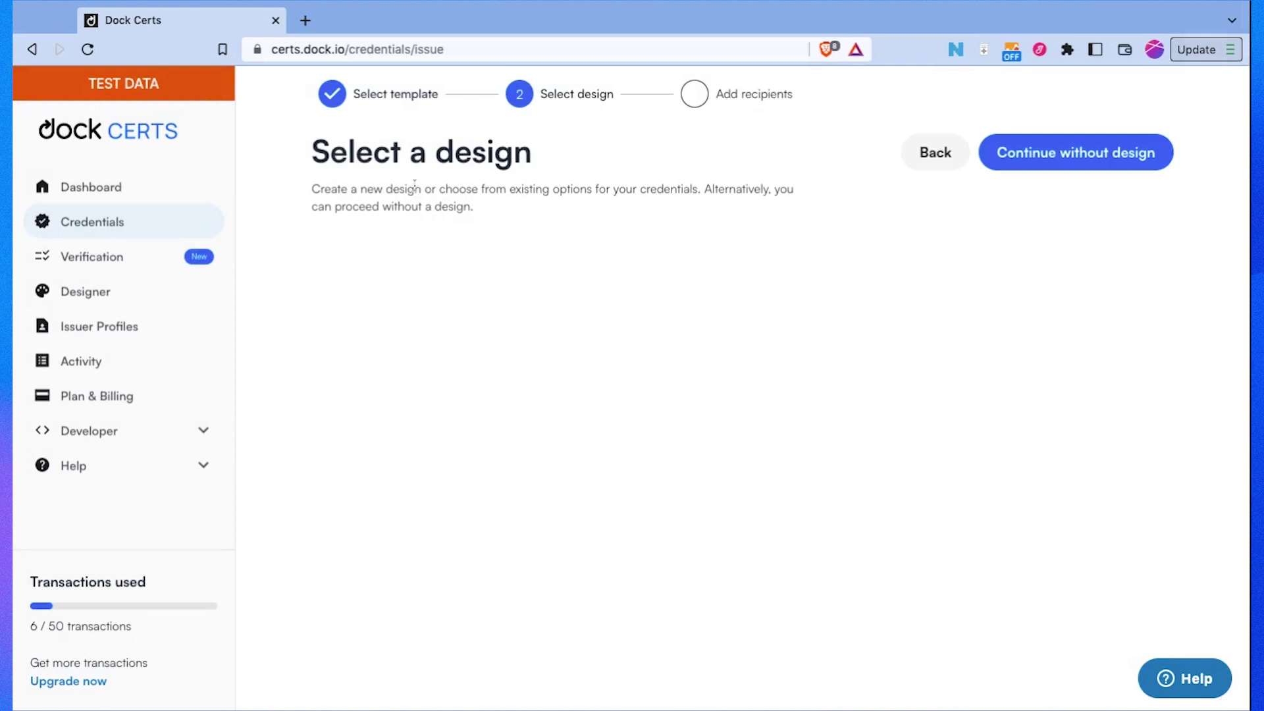
pyautogui.scroll(-2, 520, 363)
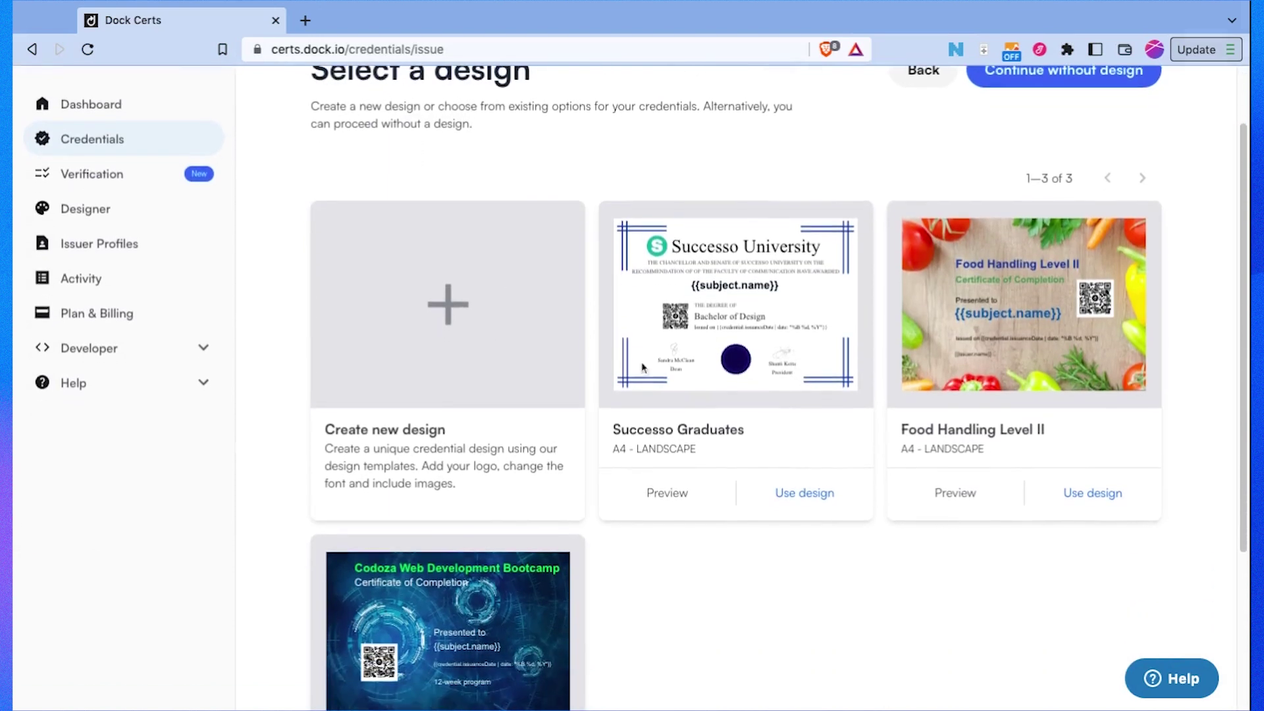
pyautogui.scroll(2, 511, 344)
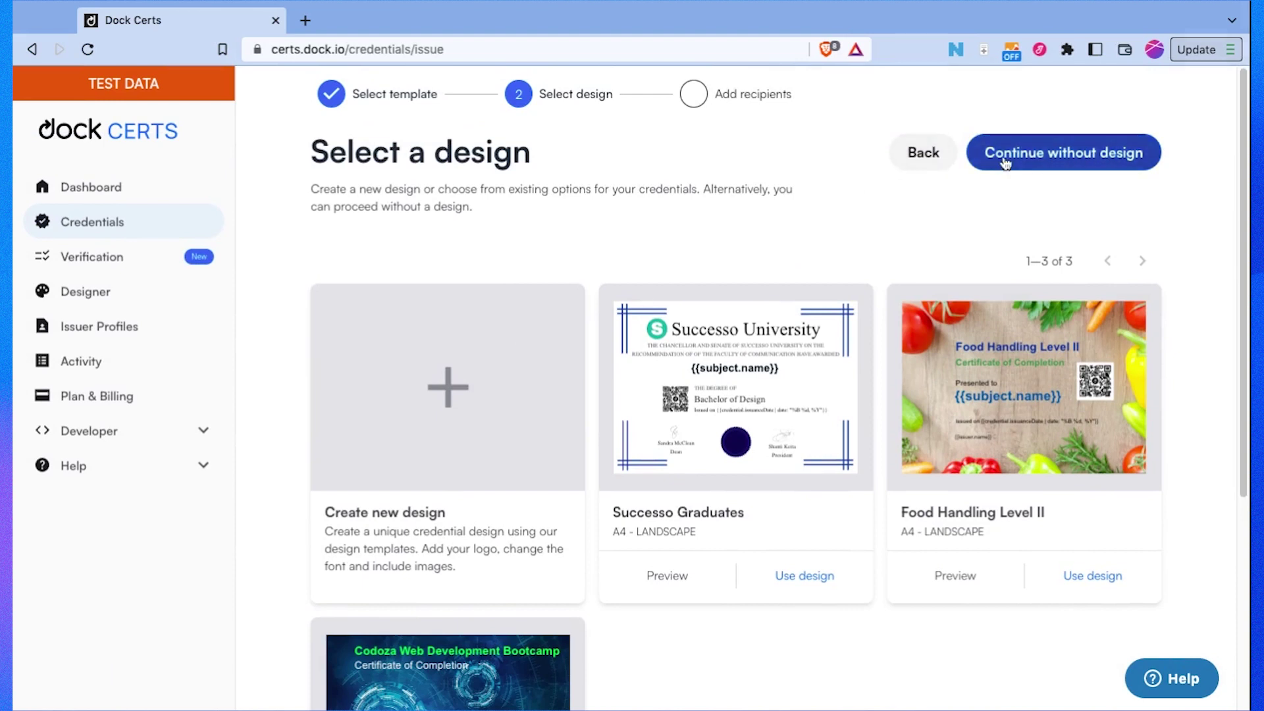
# Step: Continue without a design and enter an access password for the credential
pyautogui.click(994, 163)
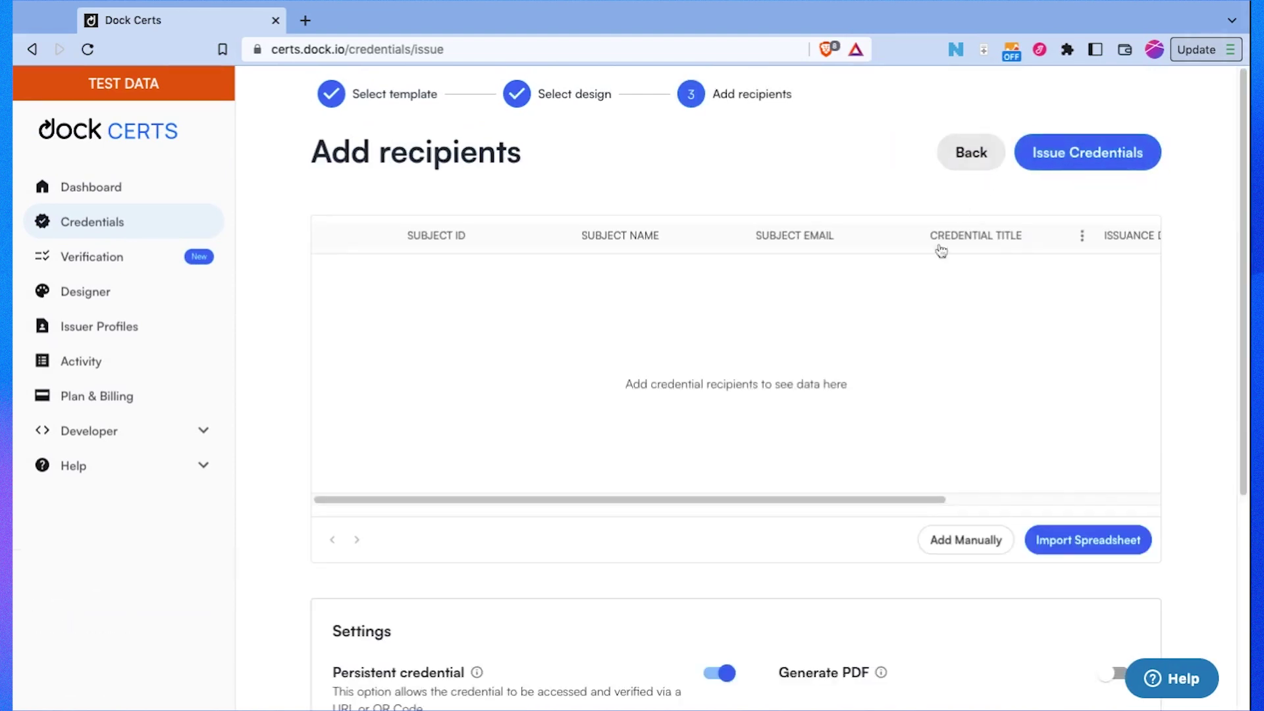
pyautogui.scroll(-3, 974, 270)
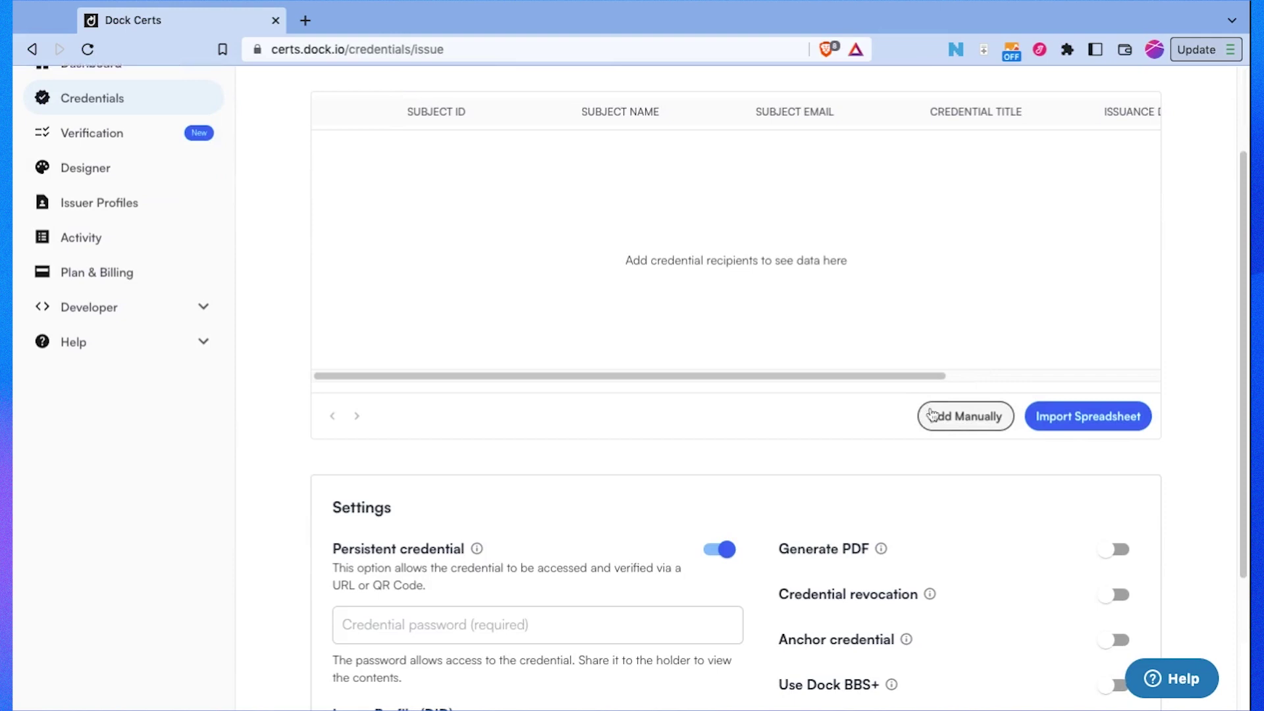
pyautogui.scroll(-5, 932, 413)
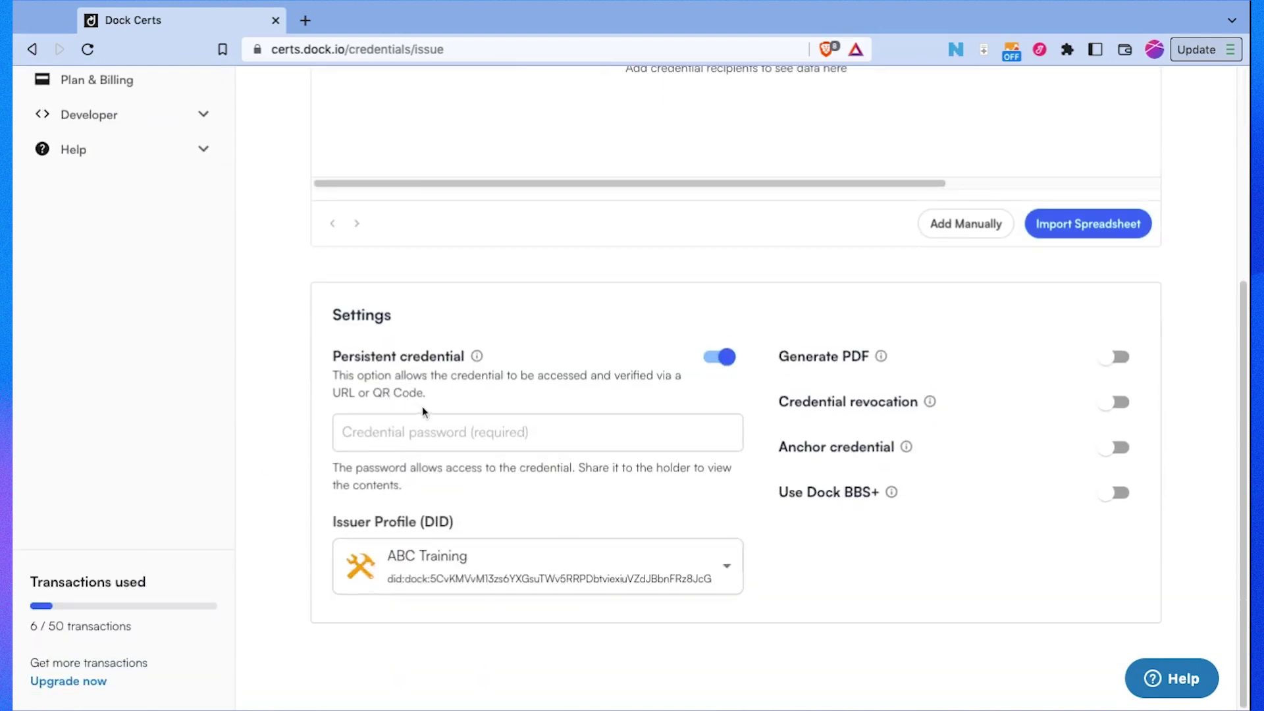
pyautogui.click(373, 429)
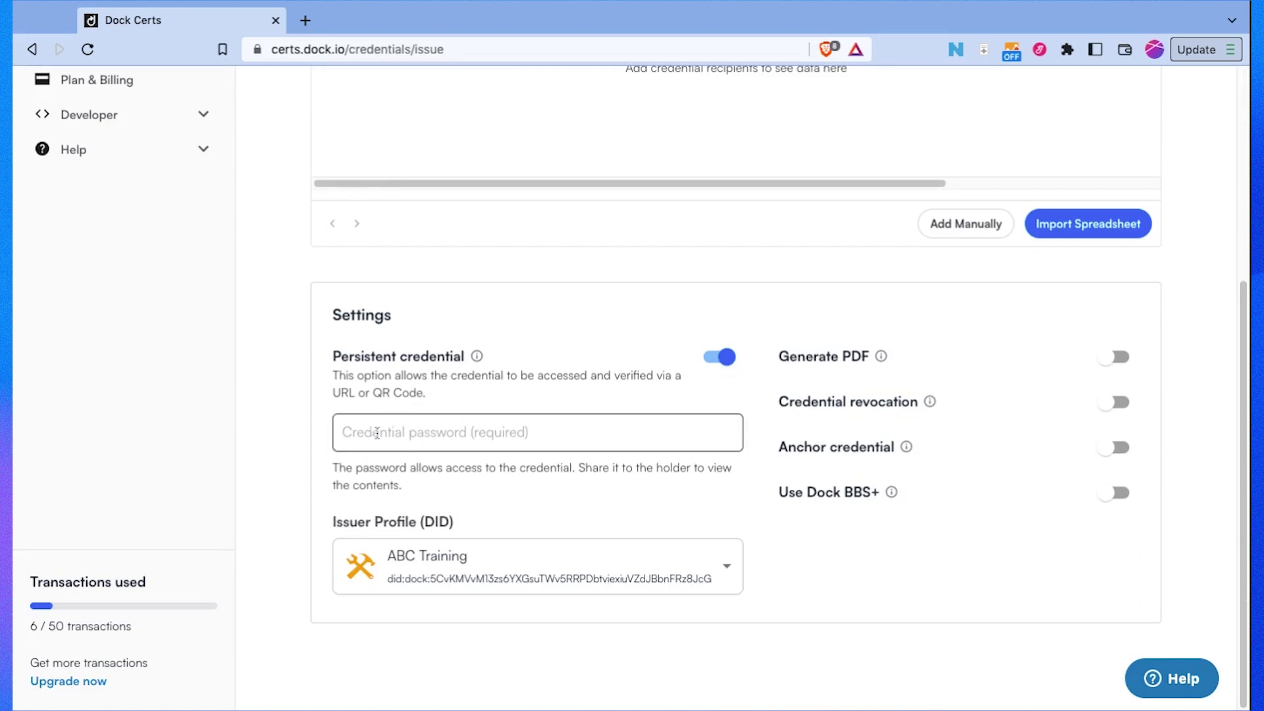
pyautogui.click(377, 432)
pyautogui.write('1234')
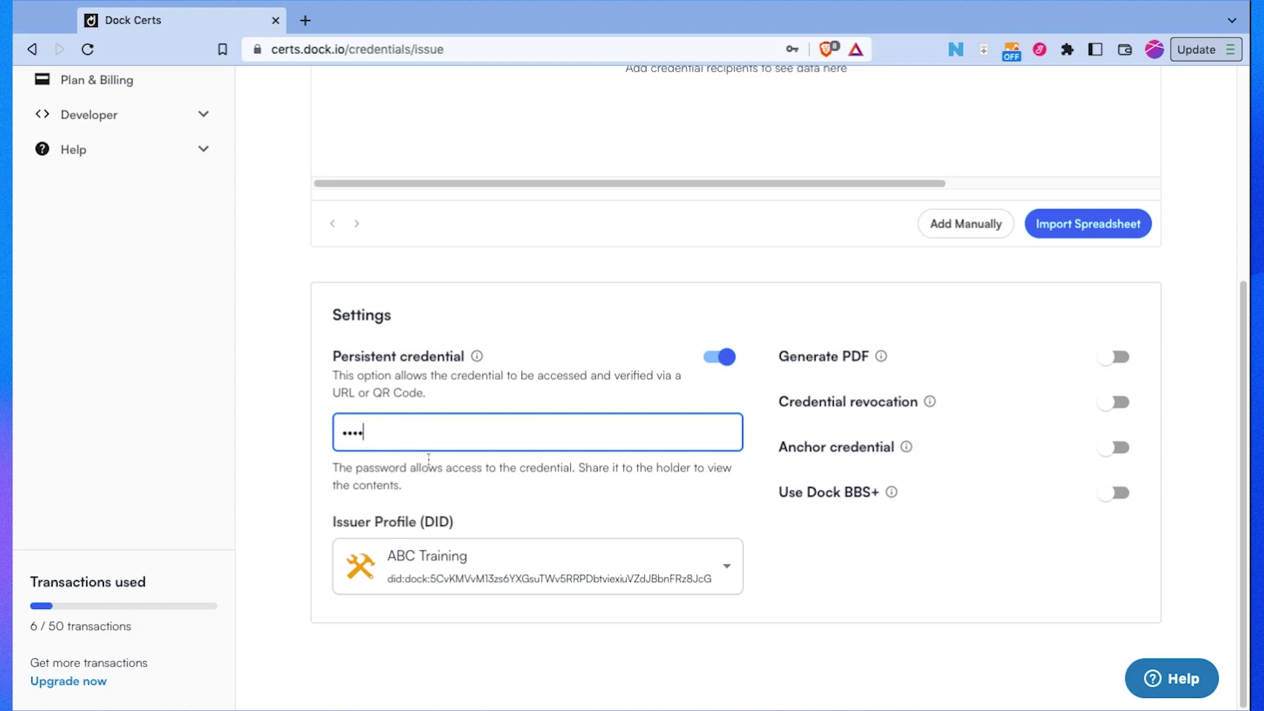
# Step: Set ABC Training as the issuer profile (DID) and enable Persistent credential
pyautogui.click(417, 560)
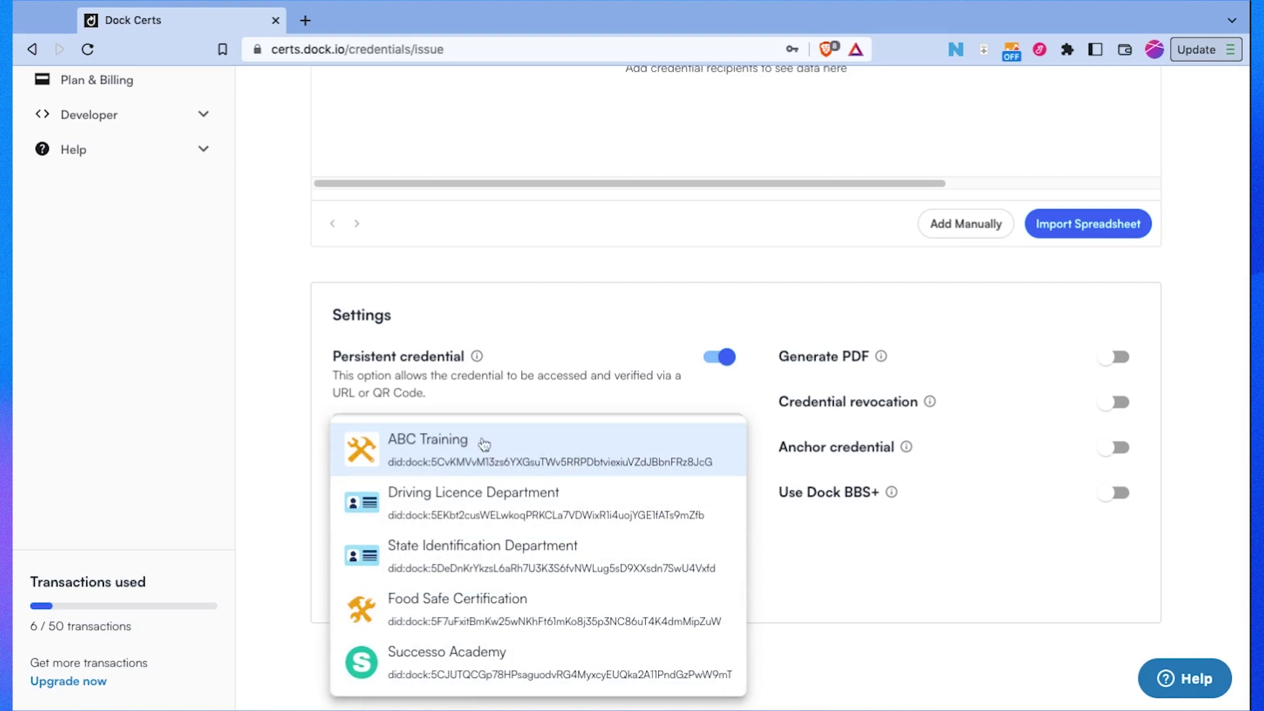
pyautogui.click(473, 463)
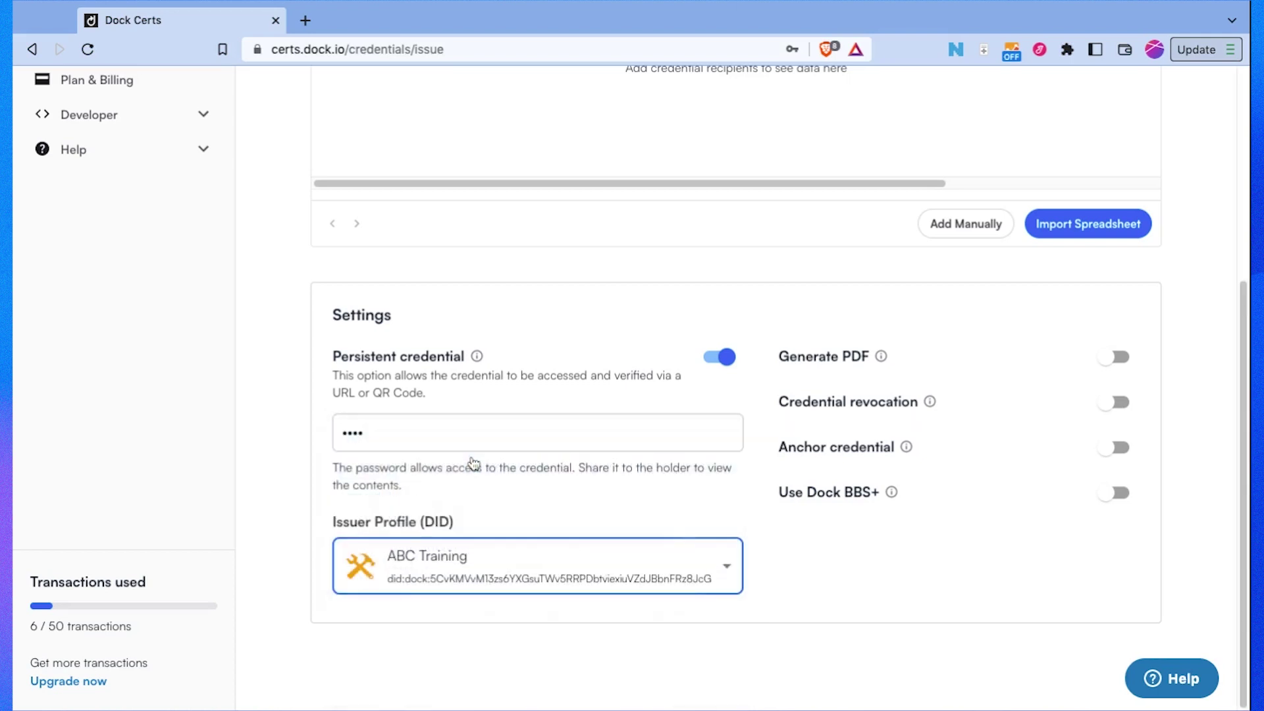
pyautogui.click(1110, 360)
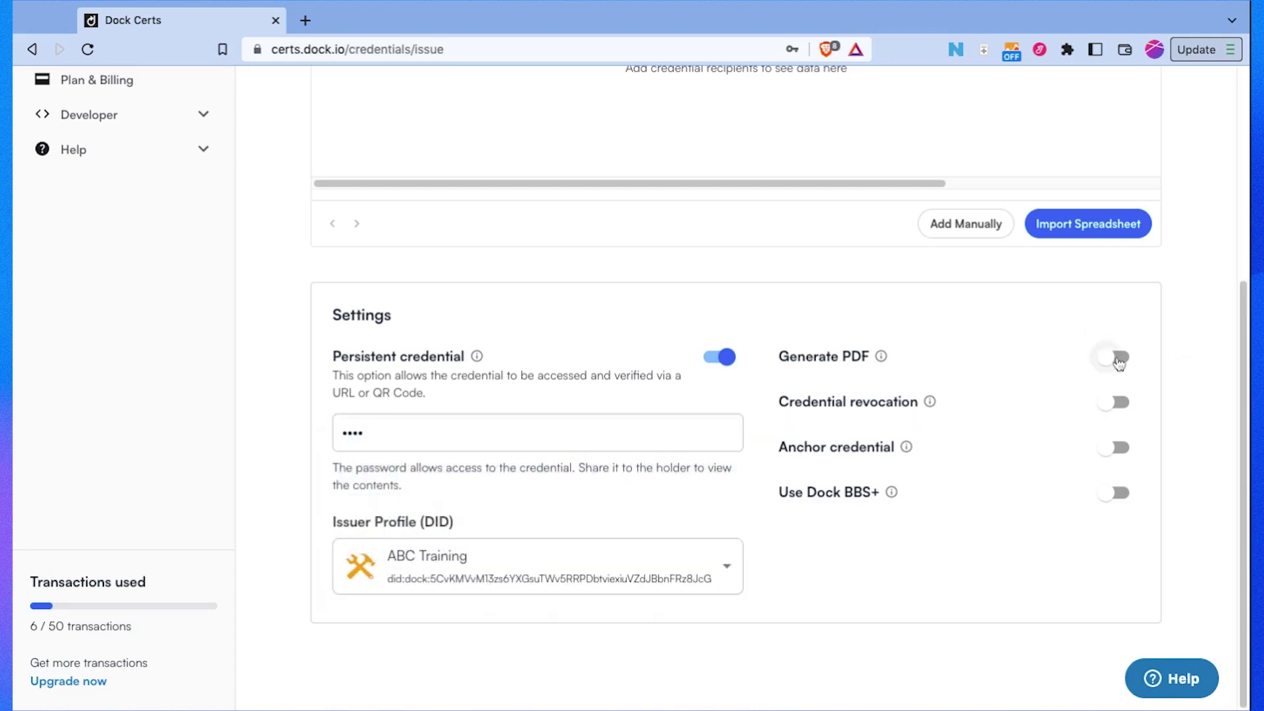
# Step: Switch on the Generate PDF and Credential revocation toggles
pyautogui.click(1118, 361)
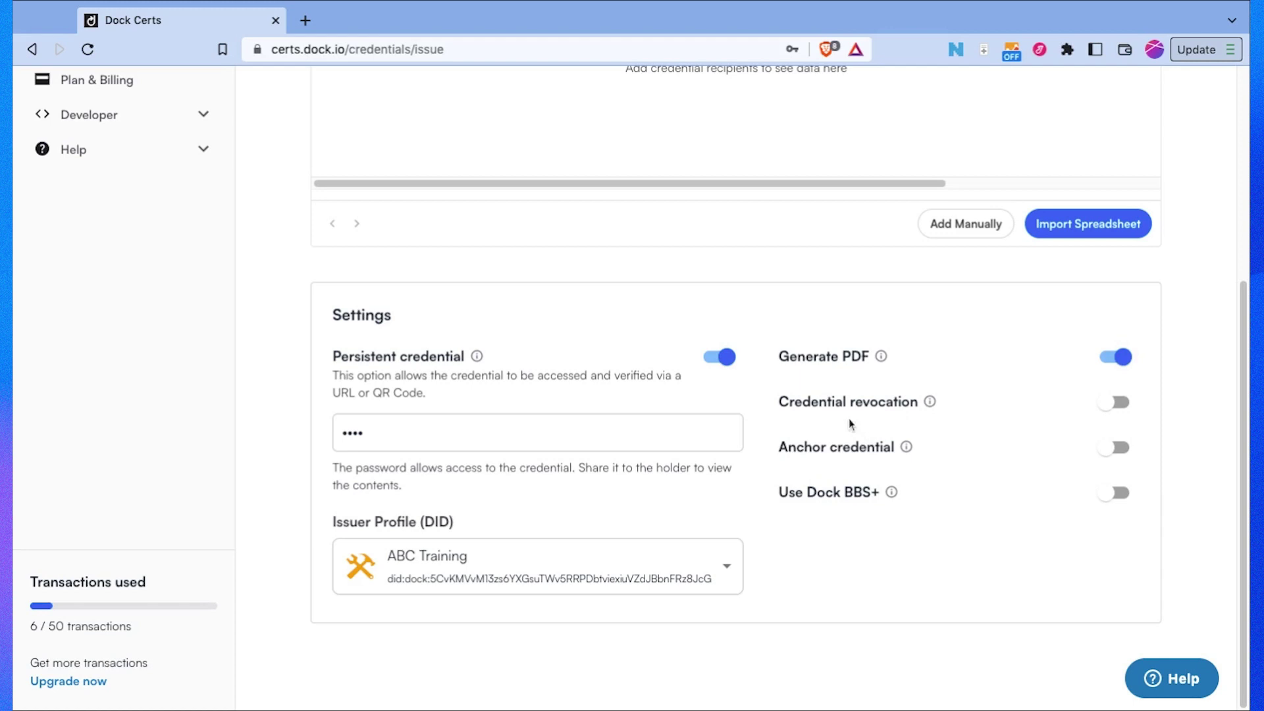
pyautogui.click(1115, 402)
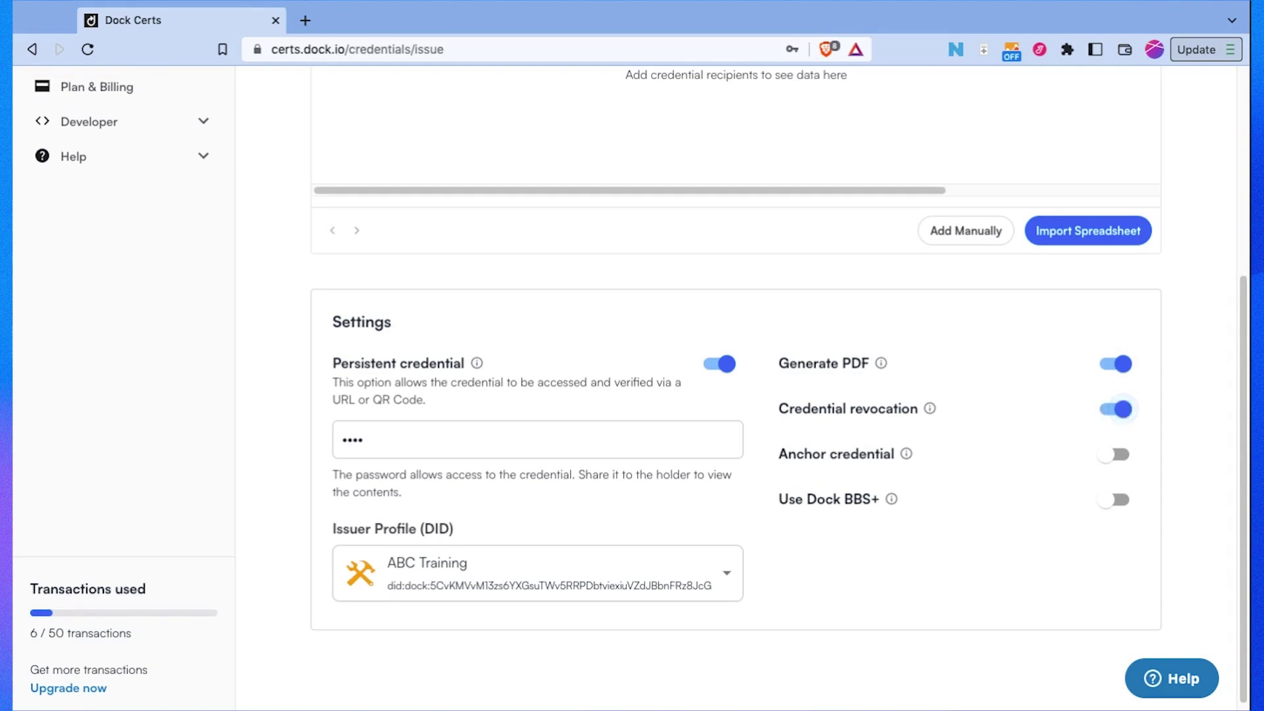
pyautogui.scroll(-1, 1028, 448)
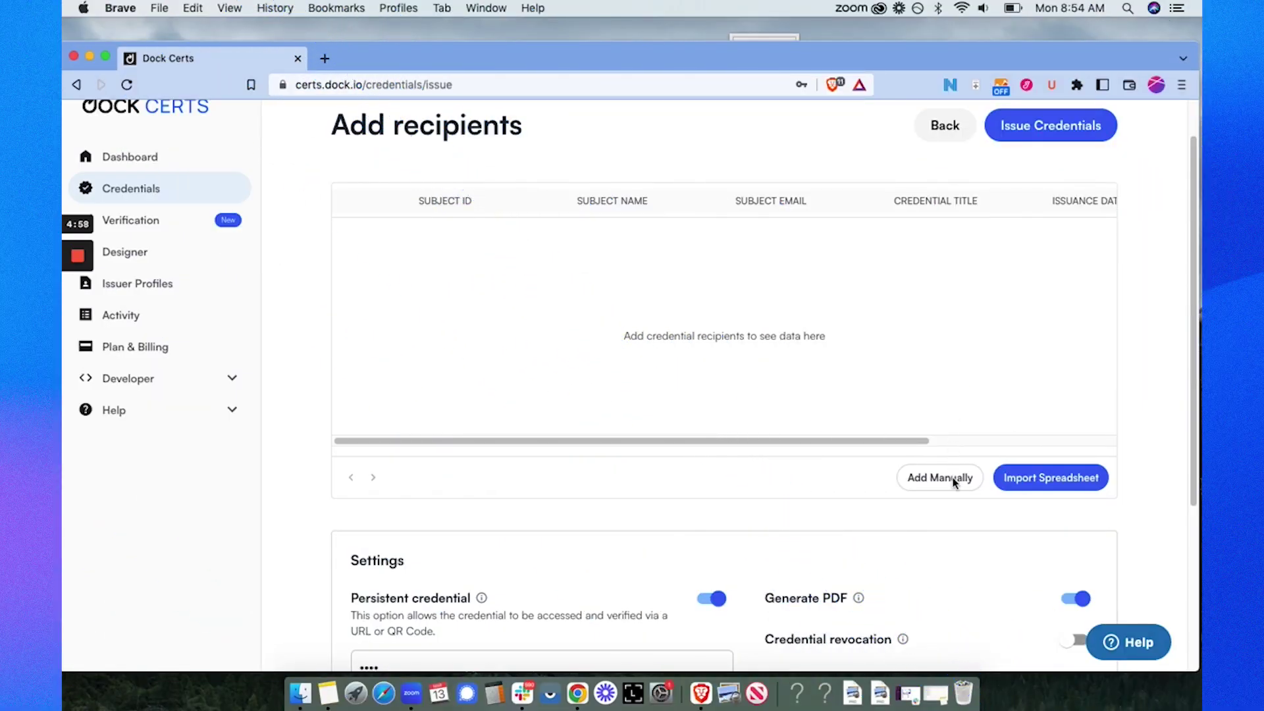
# Step: Add a recipient manually with a Subject ID, plus the holder's name and e-mail from suggestions
pyautogui.click(928, 479)
pyautogui.click(482, 234)
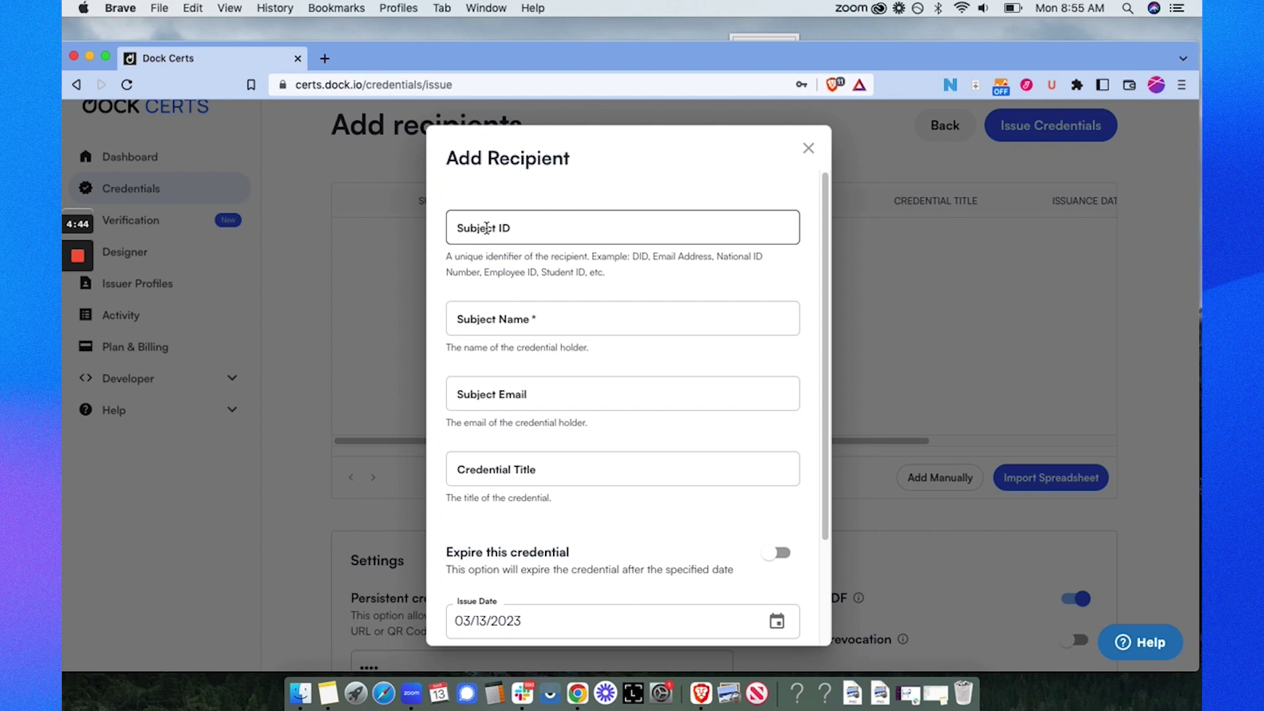
pyautogui.click(487, 227)
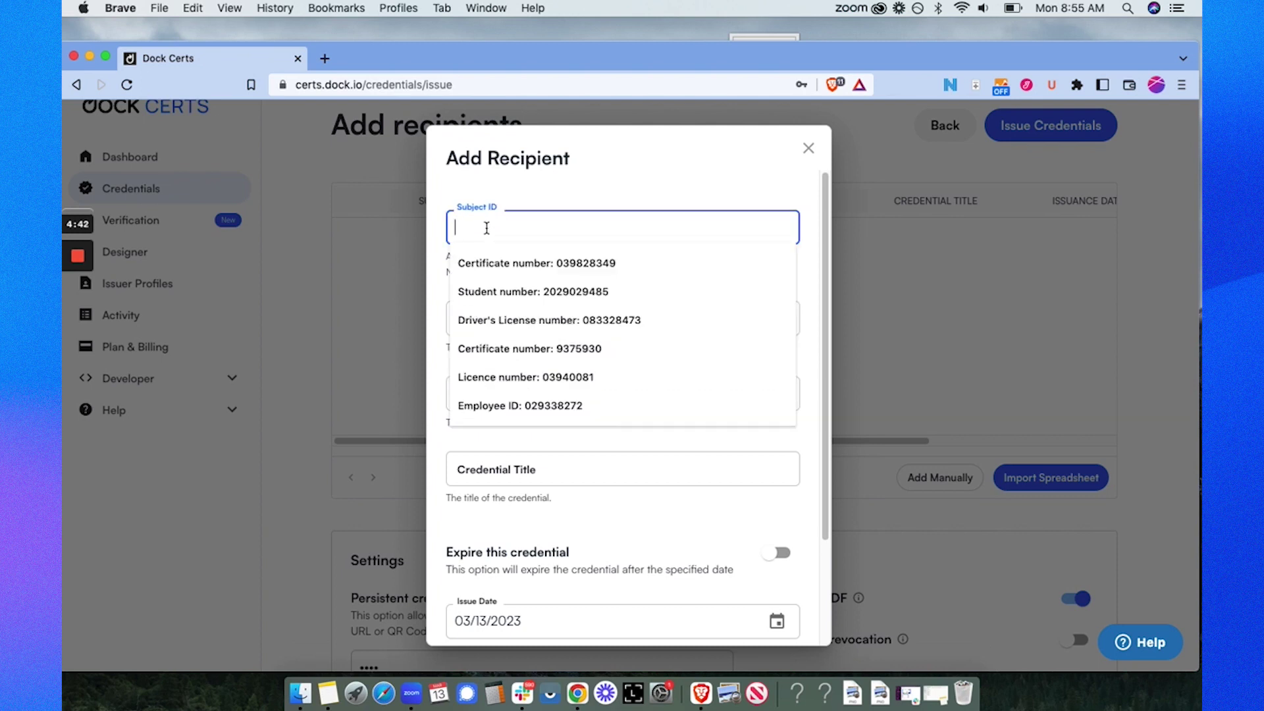
pyautogui.write('9837')
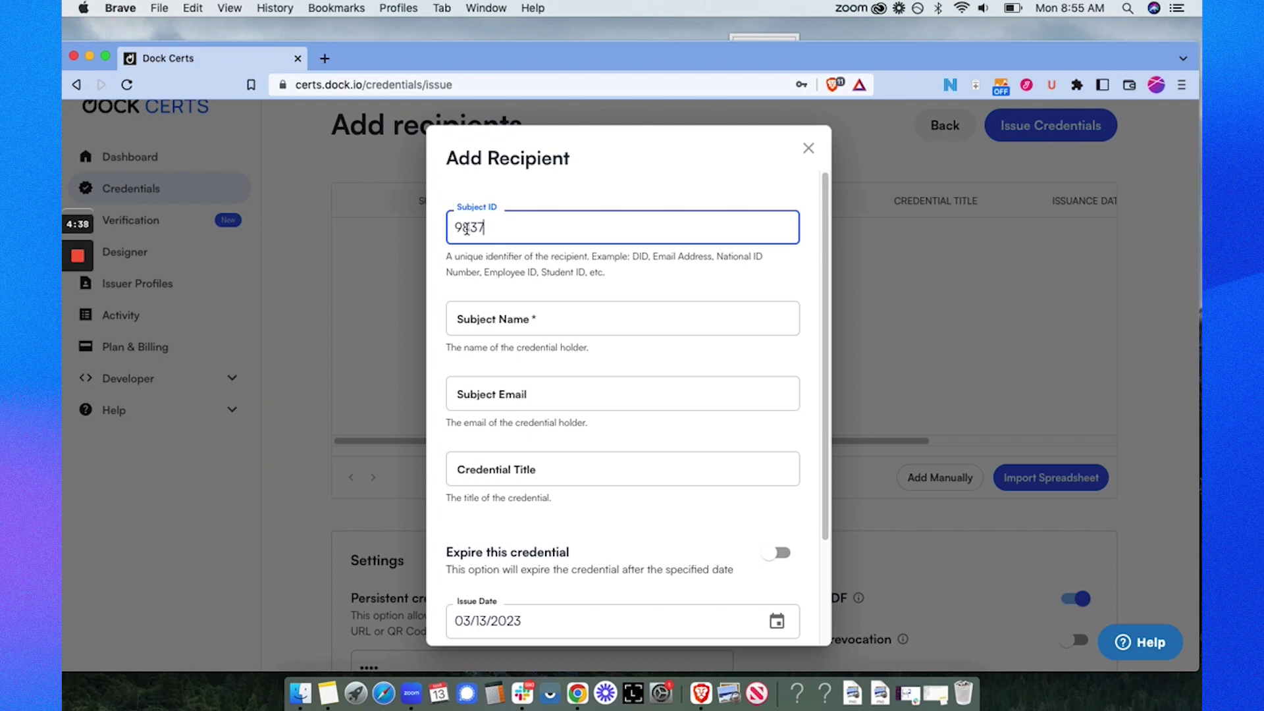
pyautogui.click(478, 328)
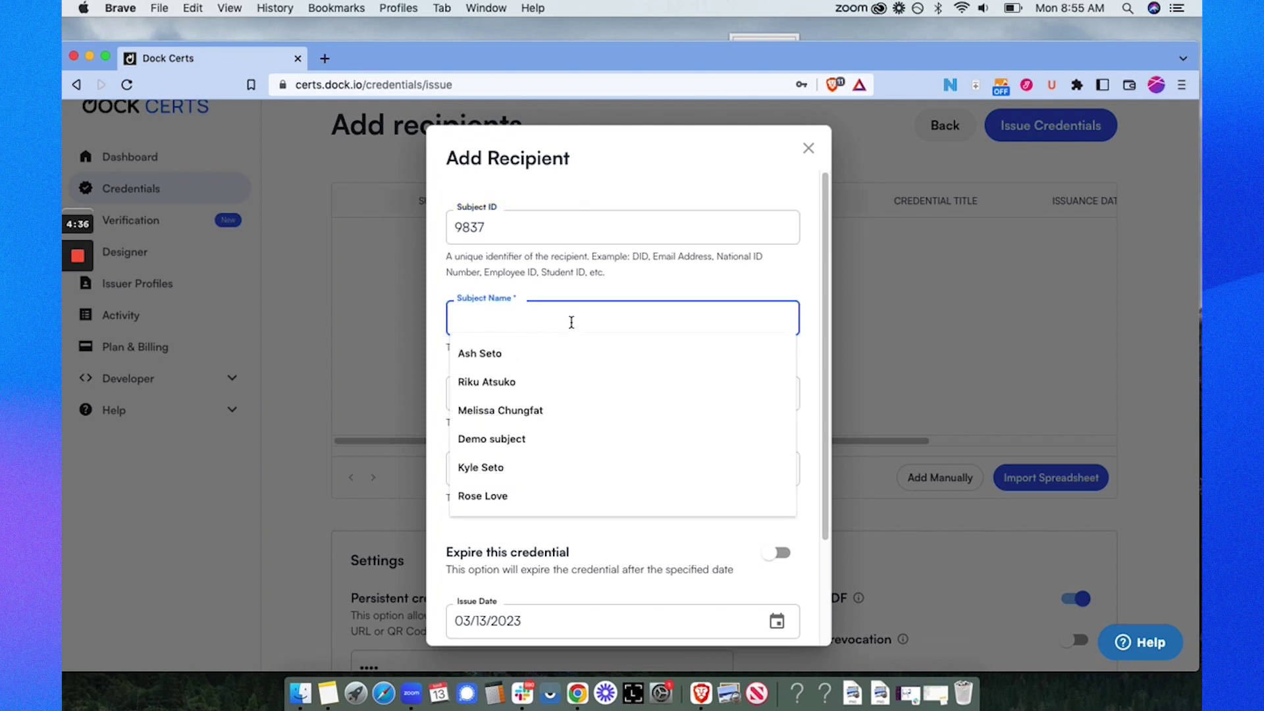
pyautogui.click(542, 357)
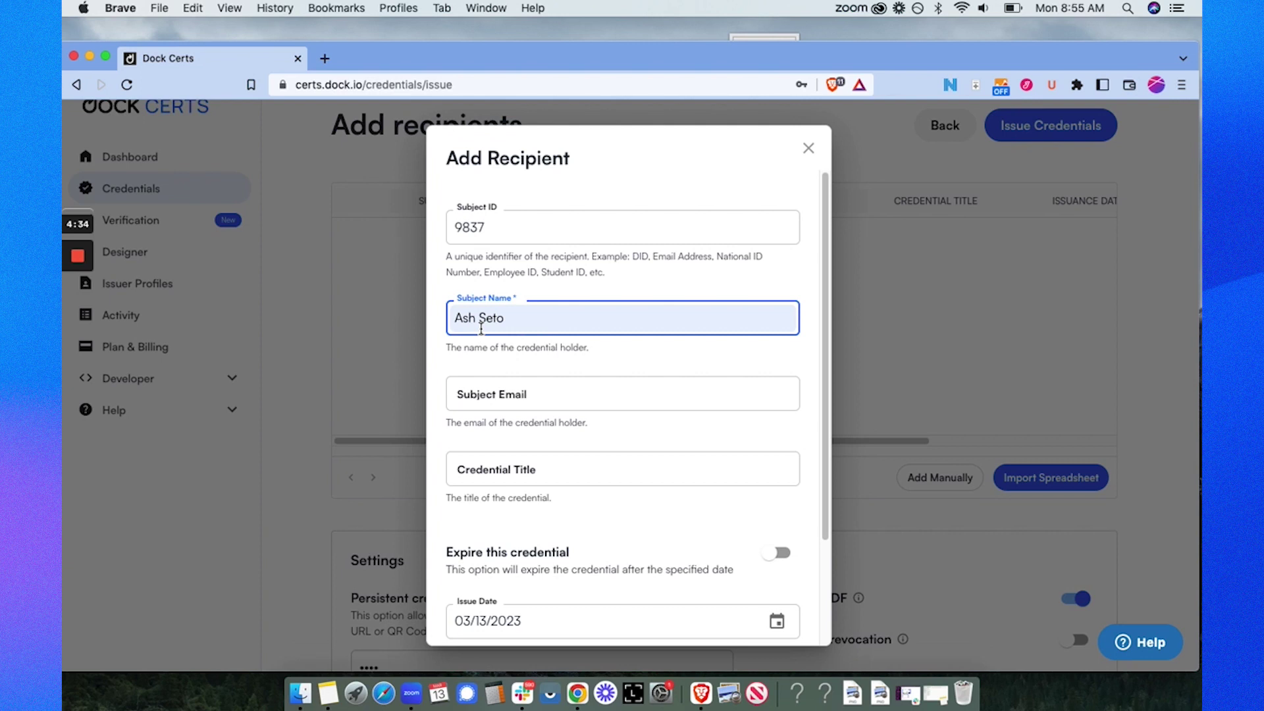
pyautogui.click(482, 400)
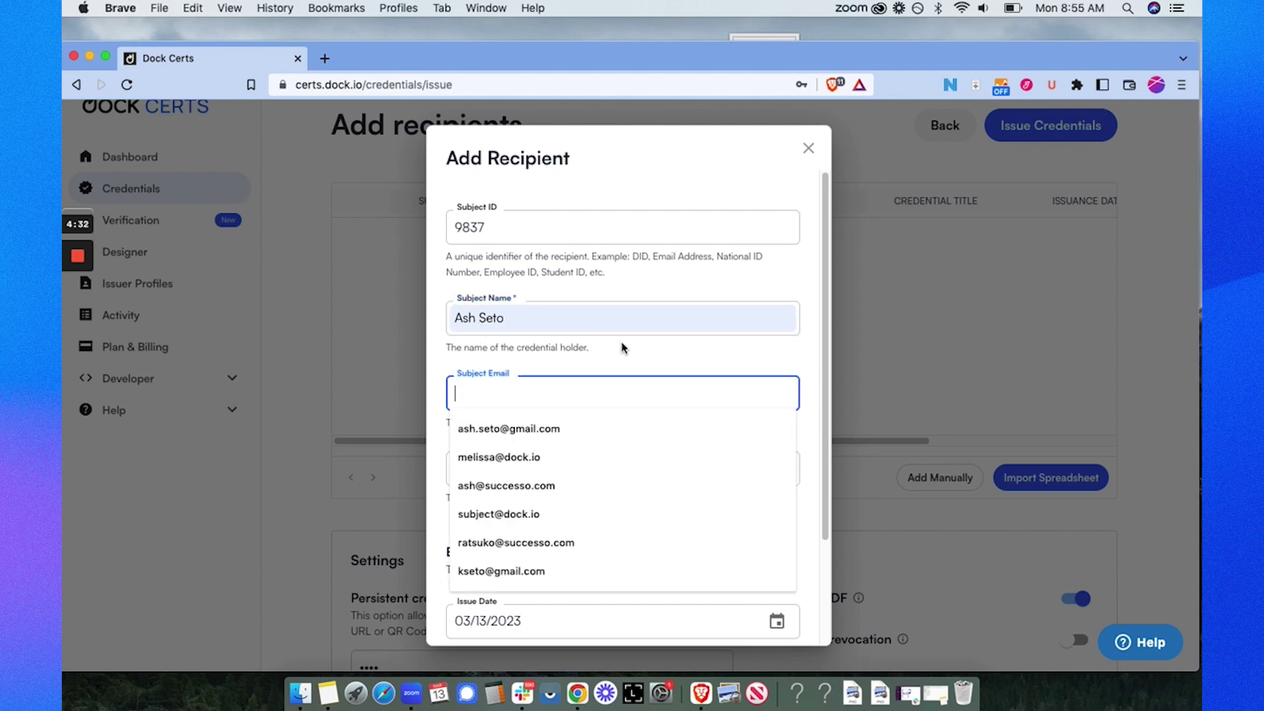
pyautogui.click(564, 428)
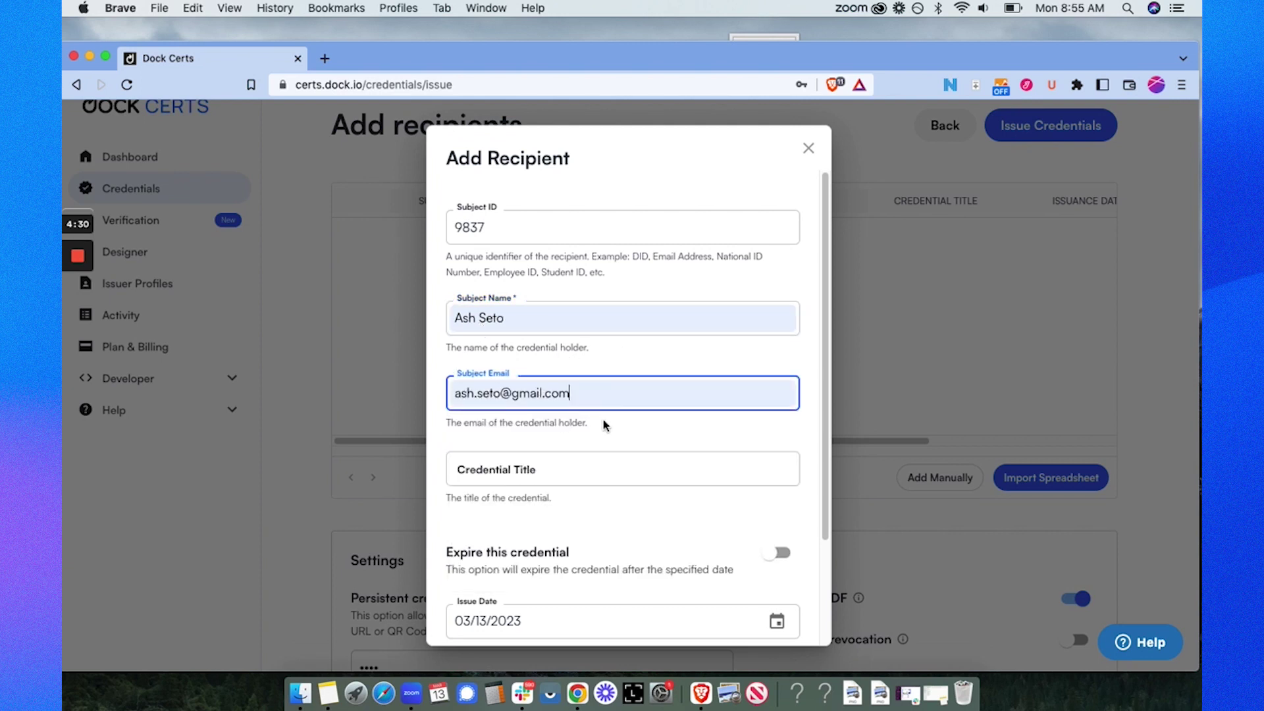
# Step: Title it Work at Height Training, expiring 03/13/2026, and add the recipient to the table
pyautogui.scroll(-3, 604, 425)
pyautogui.click(535, 338)
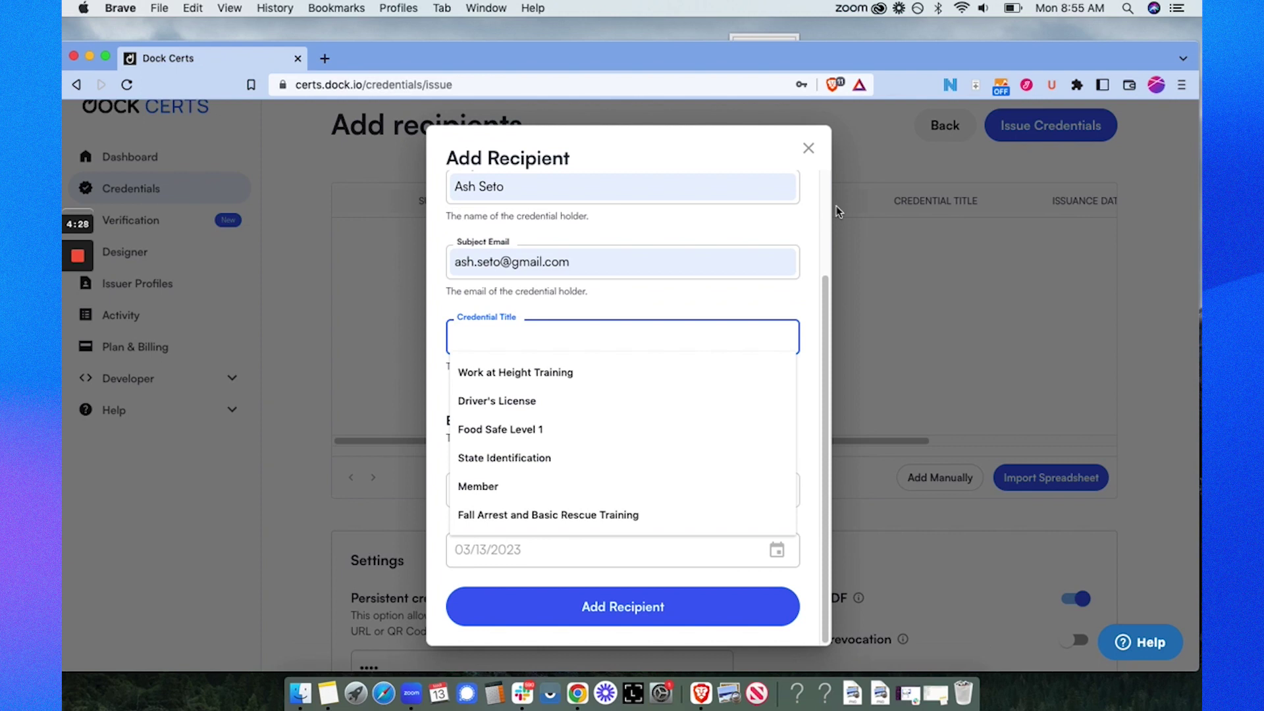
pyautogui.click(539, 373)
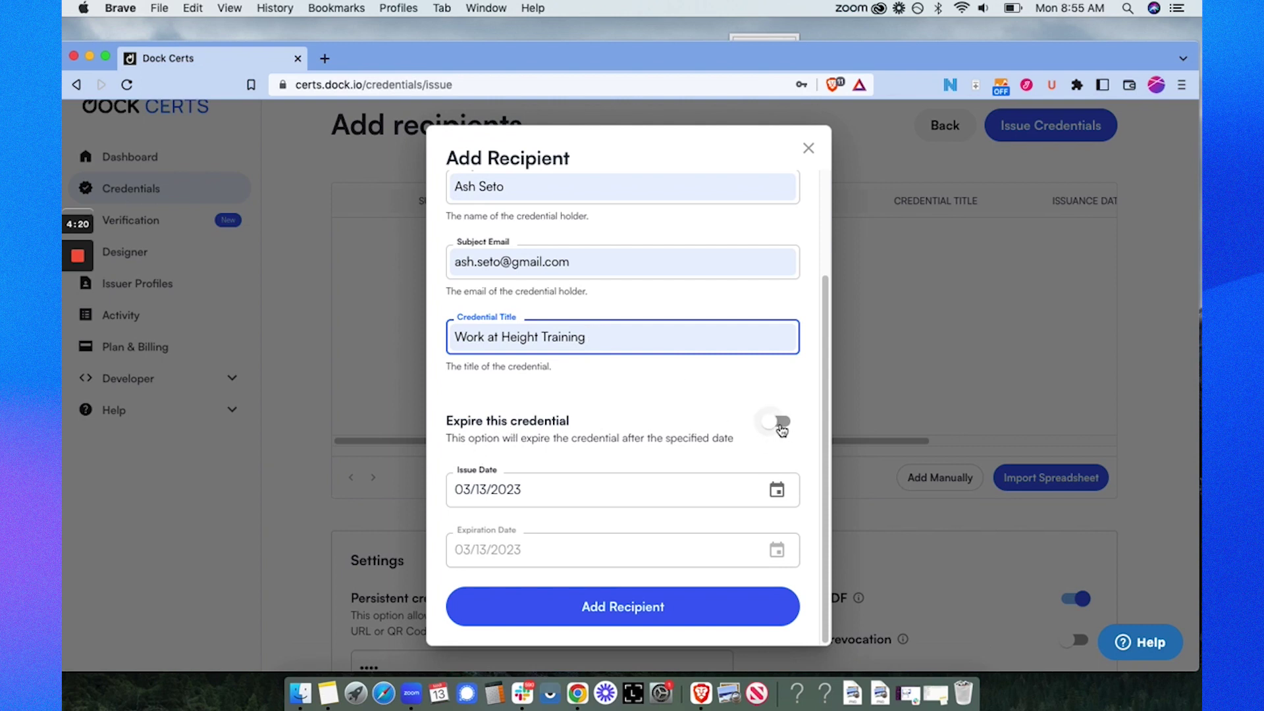
pyautogui.click(780, 426)
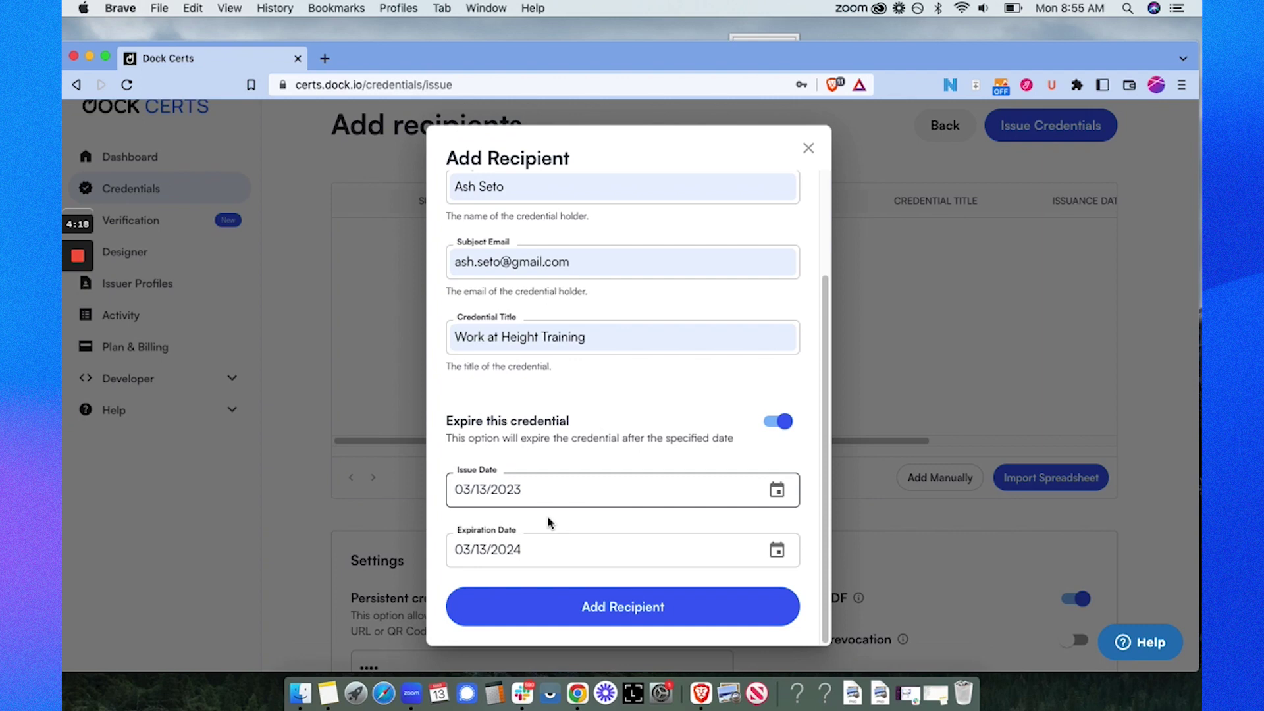
pyautogui.click(538, 556)
pyautogui.press('BackSpace')
pyautogui.write('6')
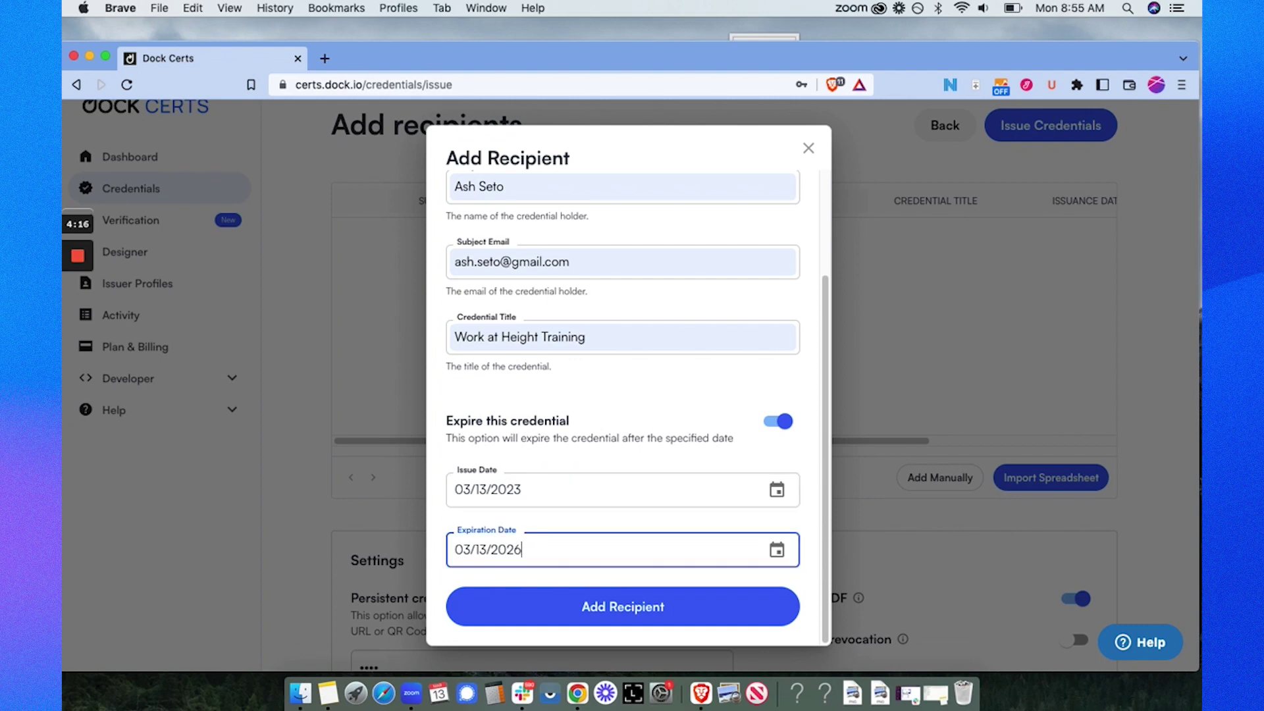
pyautogui.click(740, 614)
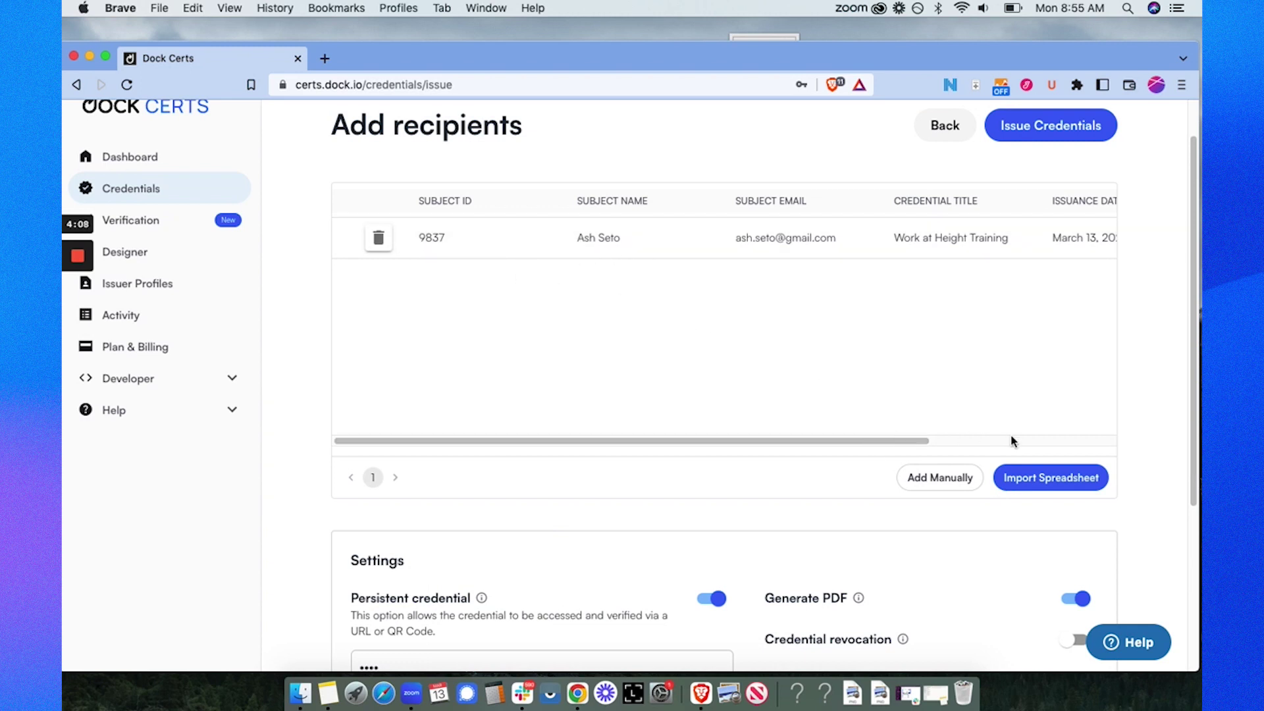
# Step: Check the recipient's dates, issue the credential, and decline the browser's password prompt
pyautogui.moveTo(923, 441); pyautogui.dragTo(1048, 443)
pyautogui.hscroll(3, 1050, 443)
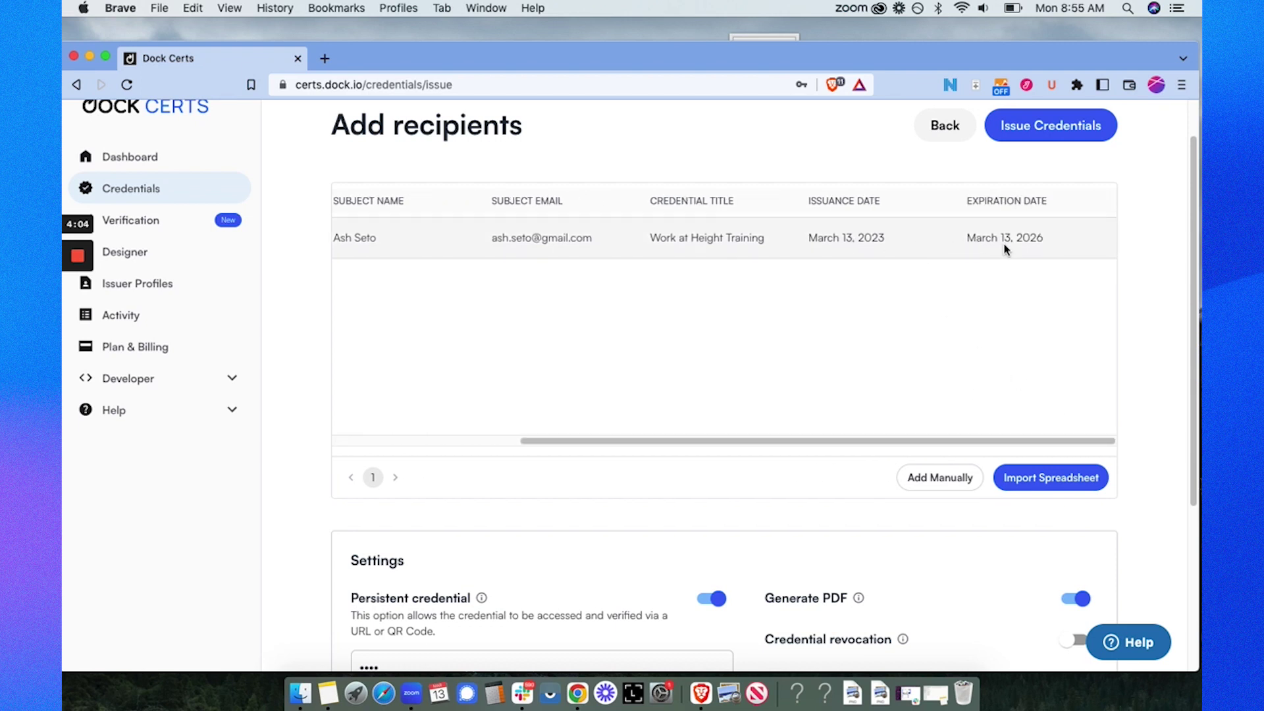
pyautogui.scroll(2, 1033, 241)
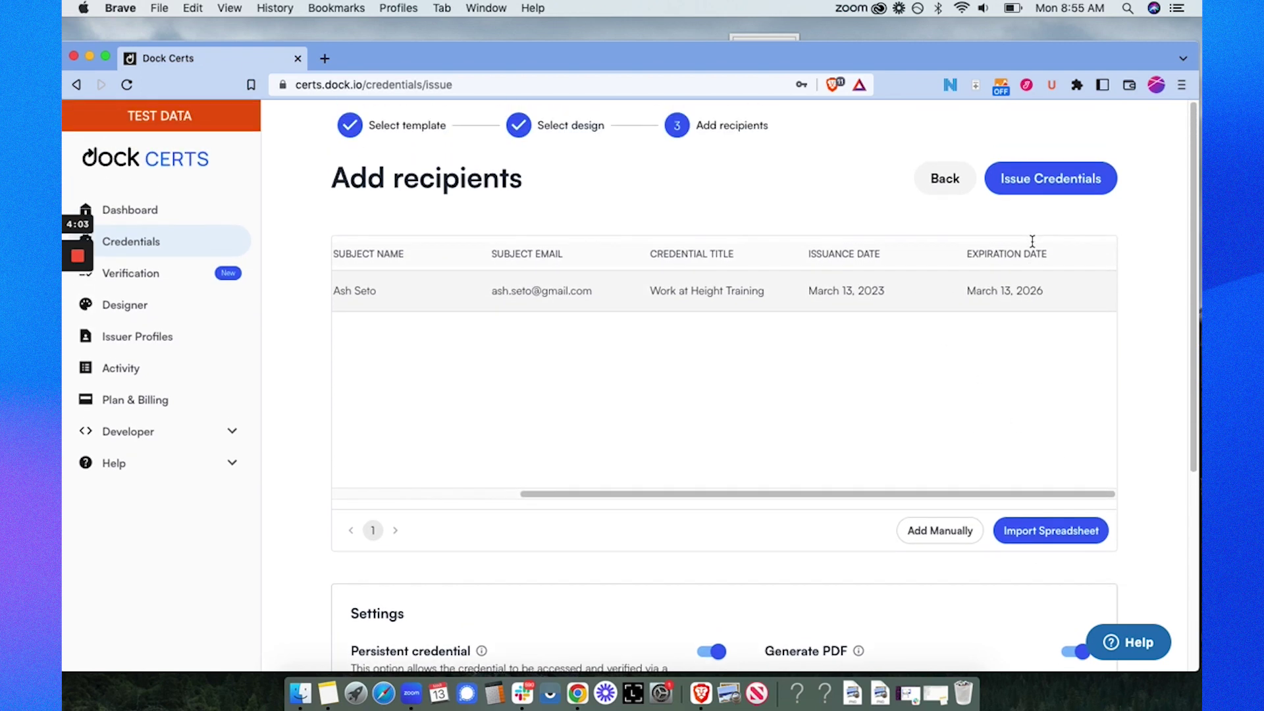
pyautogui.click(1099, 192)
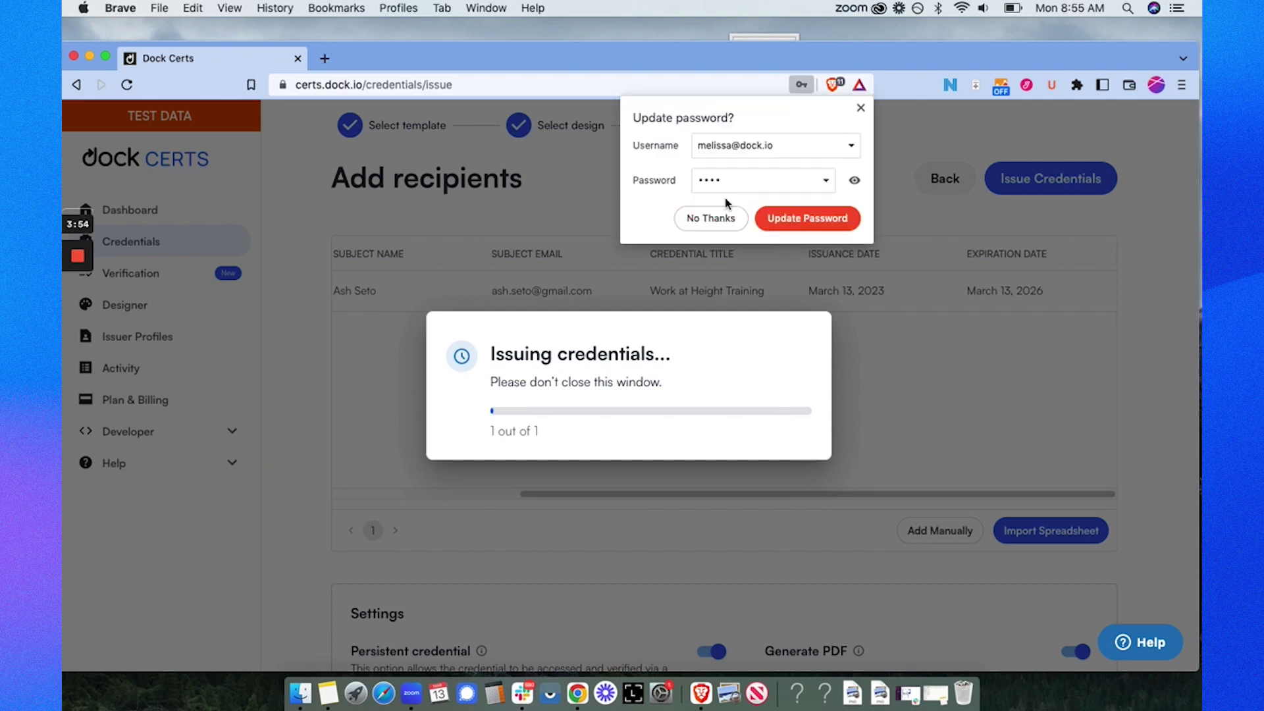
pyautogui.click(714, 217)
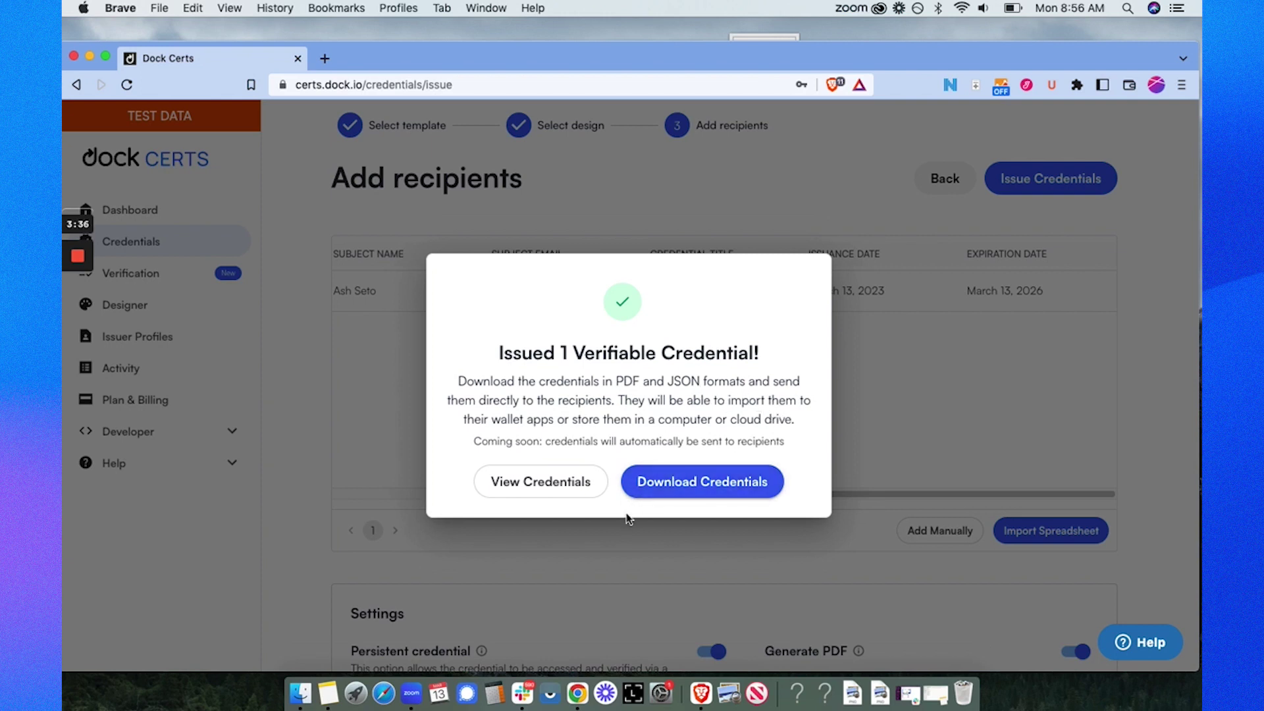
# Step: Download the issued credentials as credentials.zip into the Downloads folder
pyautogui.click(755, 495)
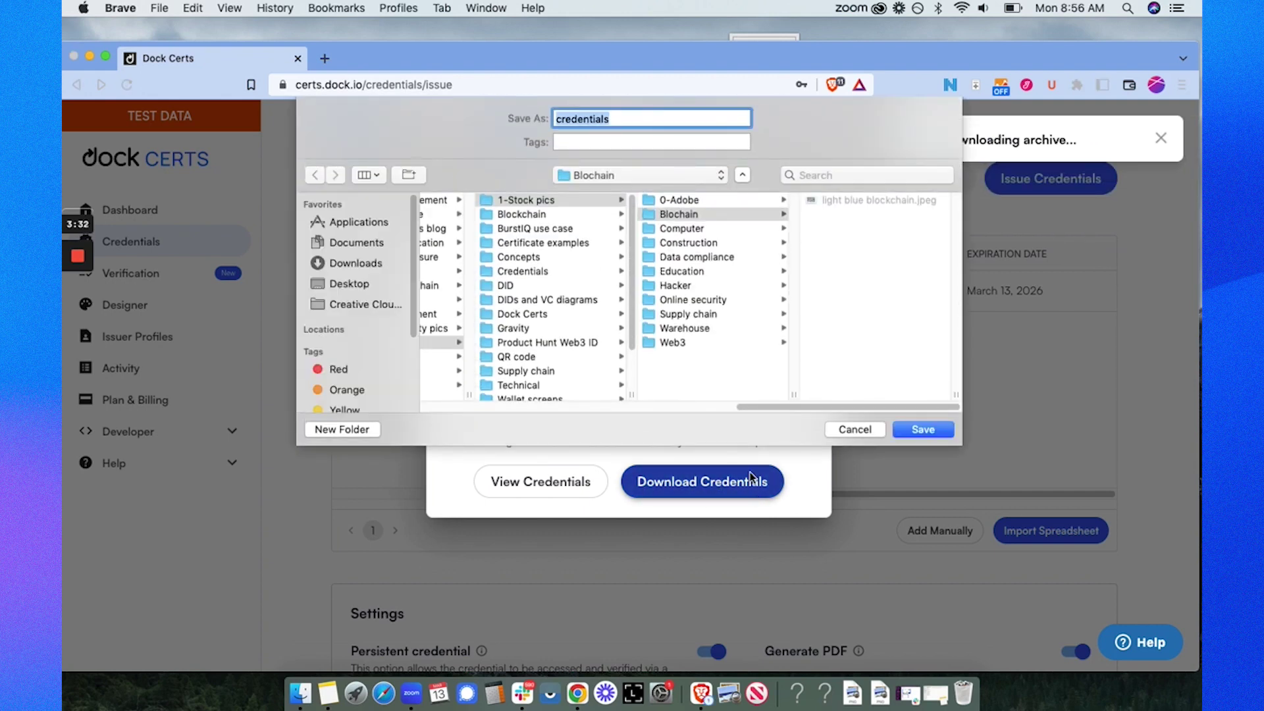
pyautogui.click(358, 263)
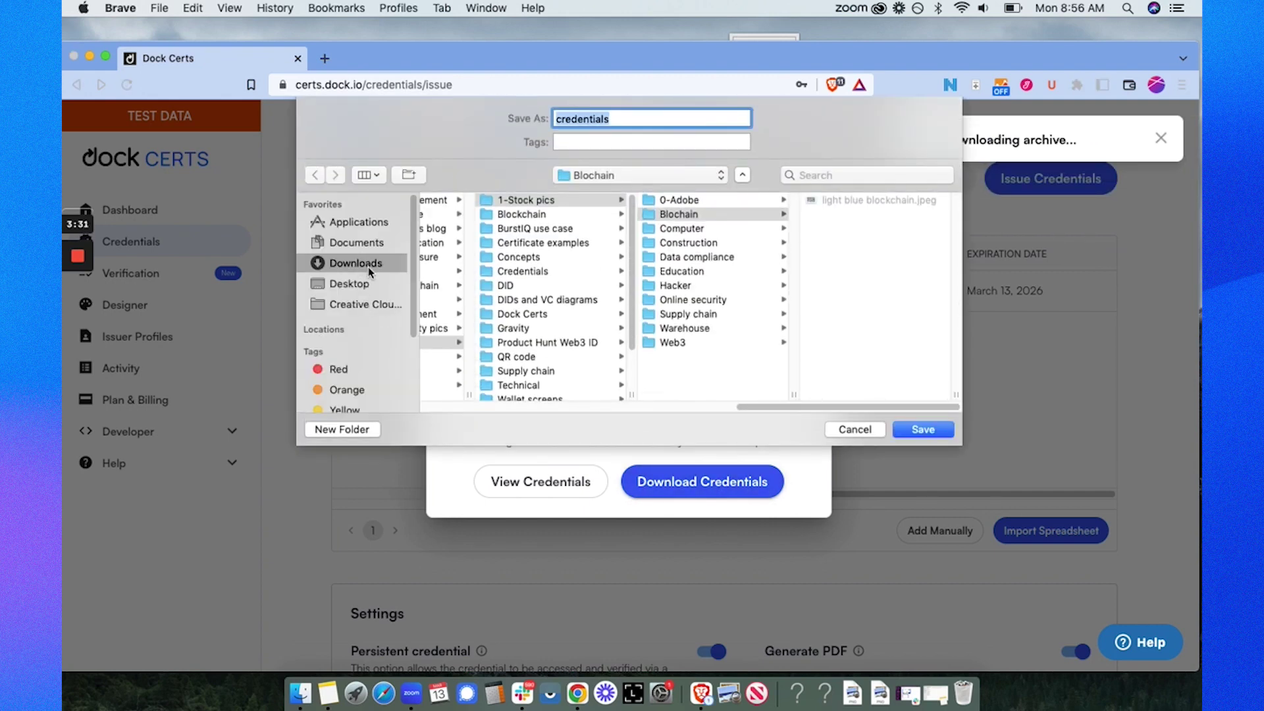
pyautogui.click(925, 429)
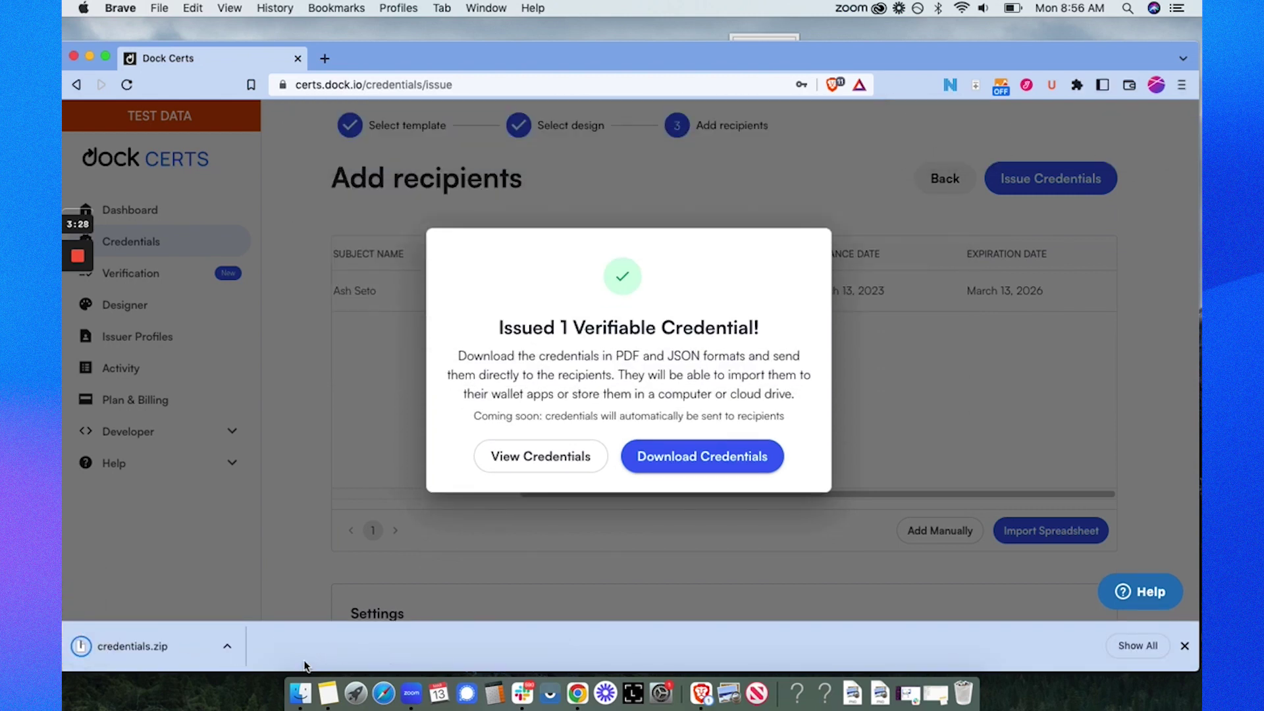
# Step: Unpack credentials.zip, look at the JSON file, and open the credential PDF
pyautogui.click(171, 650)
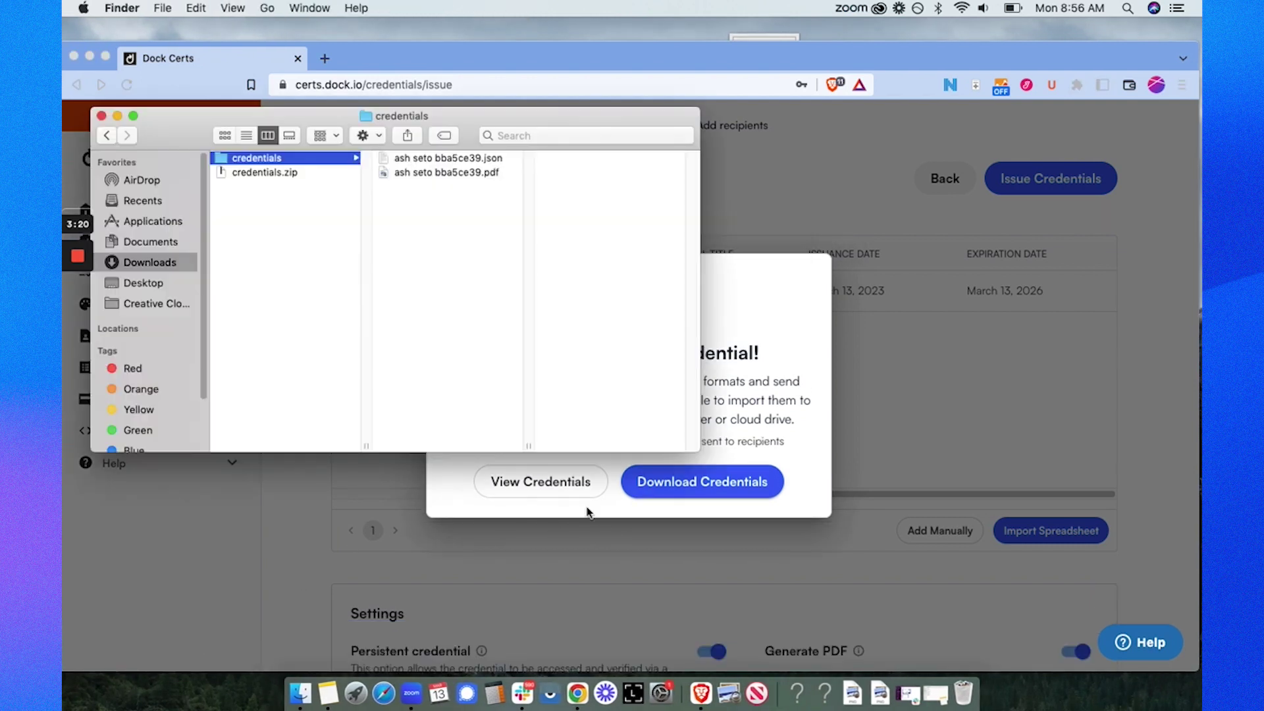
pyautogui.click(485, 161)
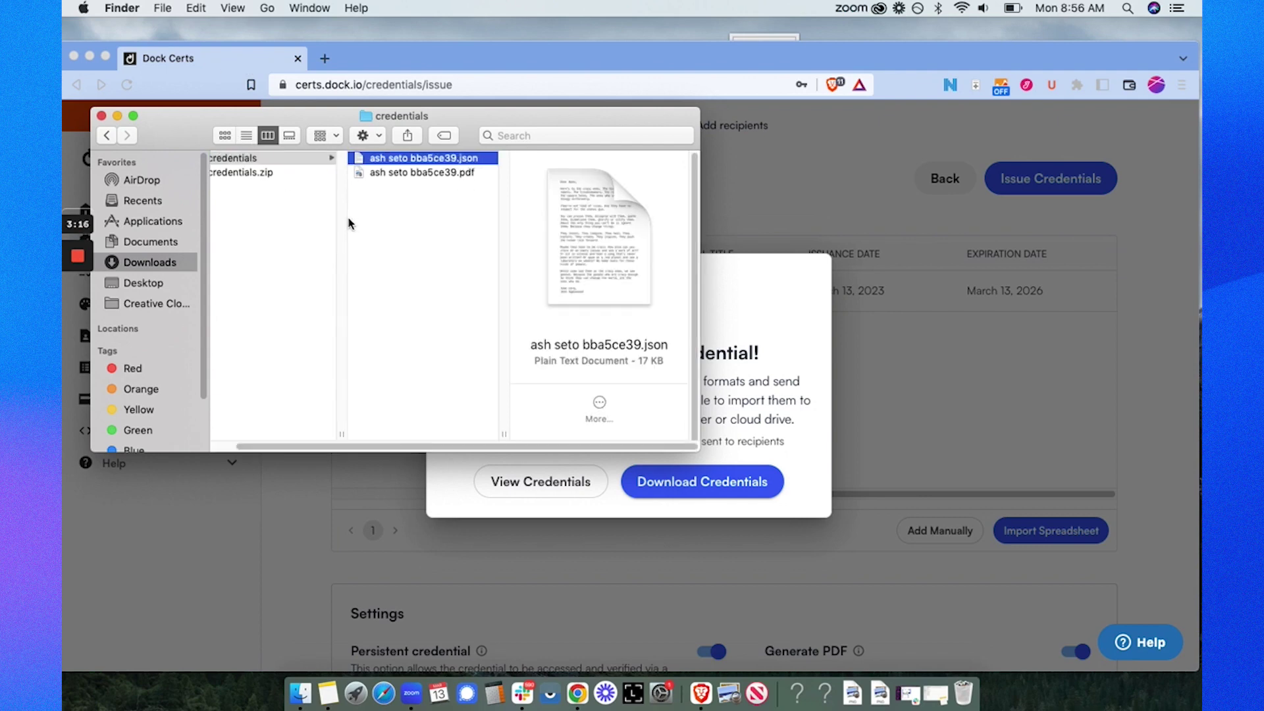
pyautogui.doubleClick(405, 173)
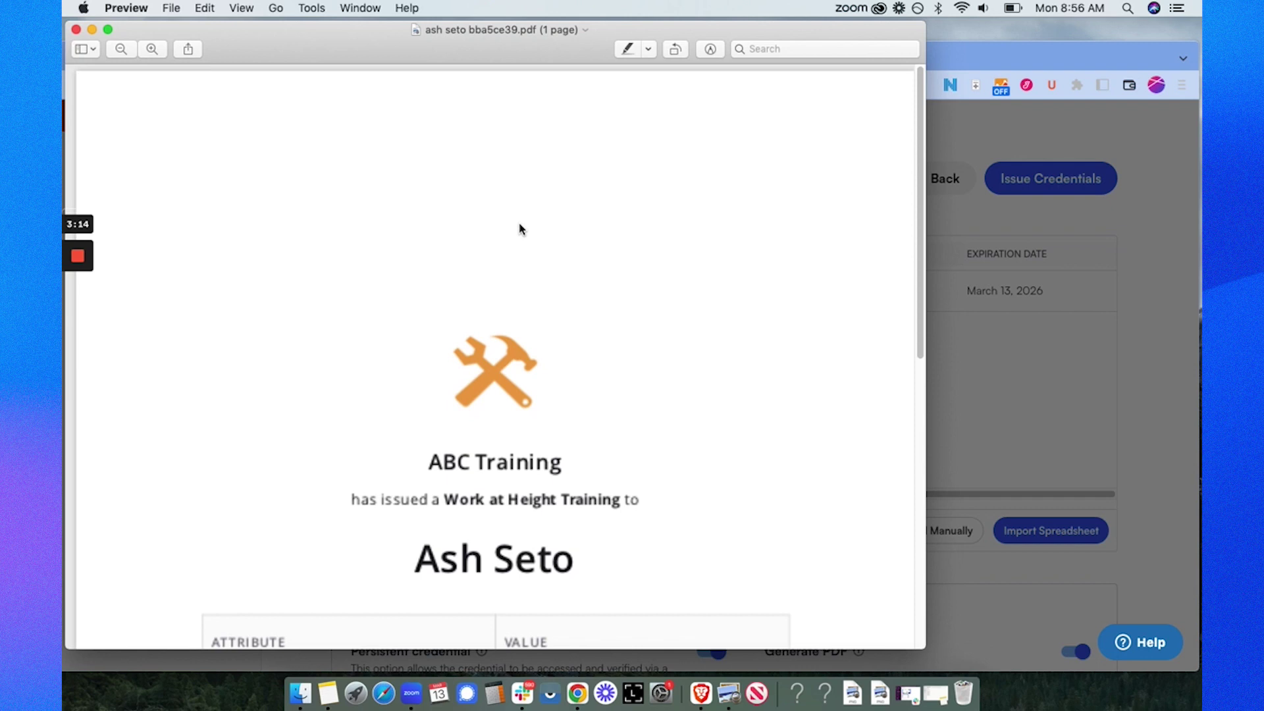
pyautogui.scroll(-10, 637, 293)
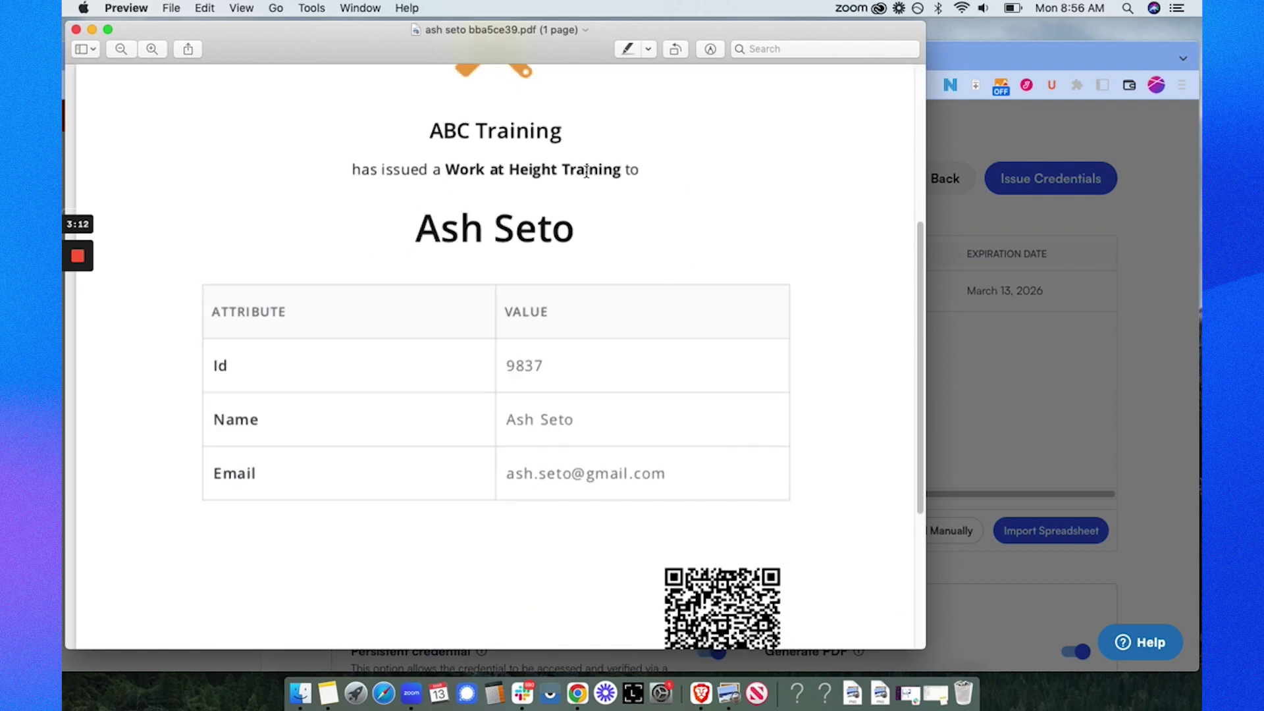
pyautogui.scroll(-2, 633, 261)
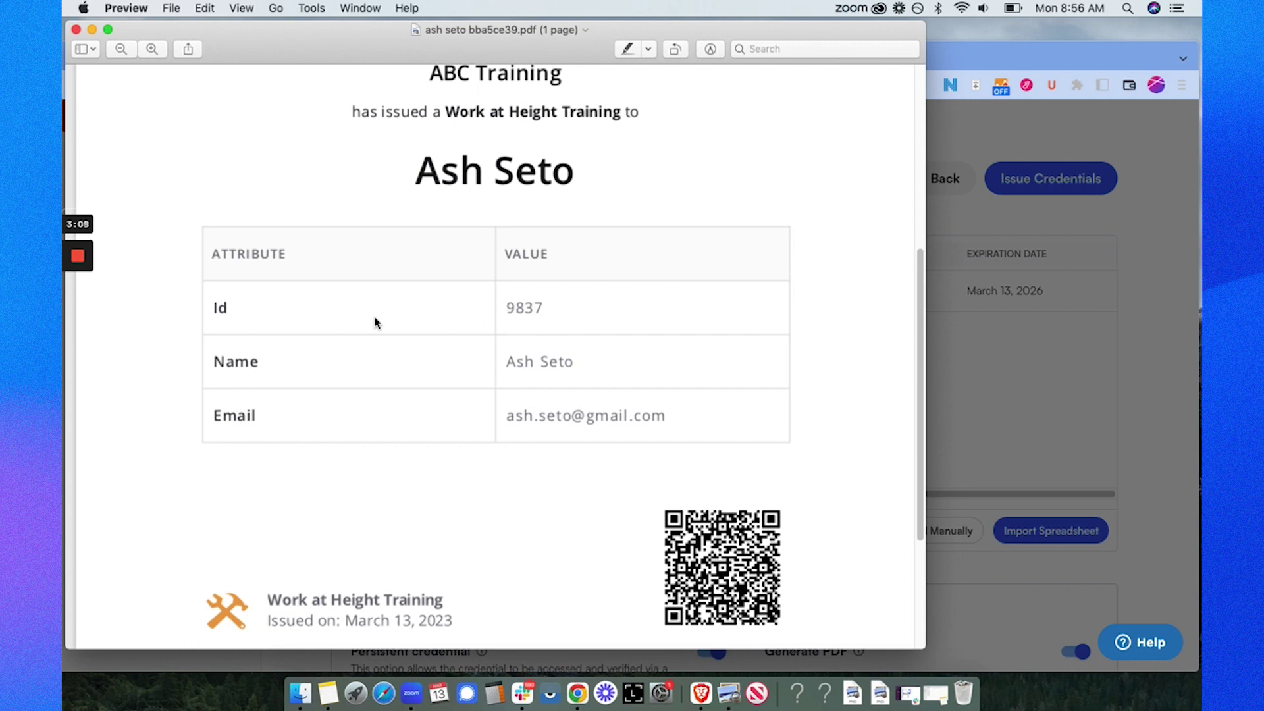
pyautogui.moveTo(212, 308); pyautogui.dragTo(568, 310)
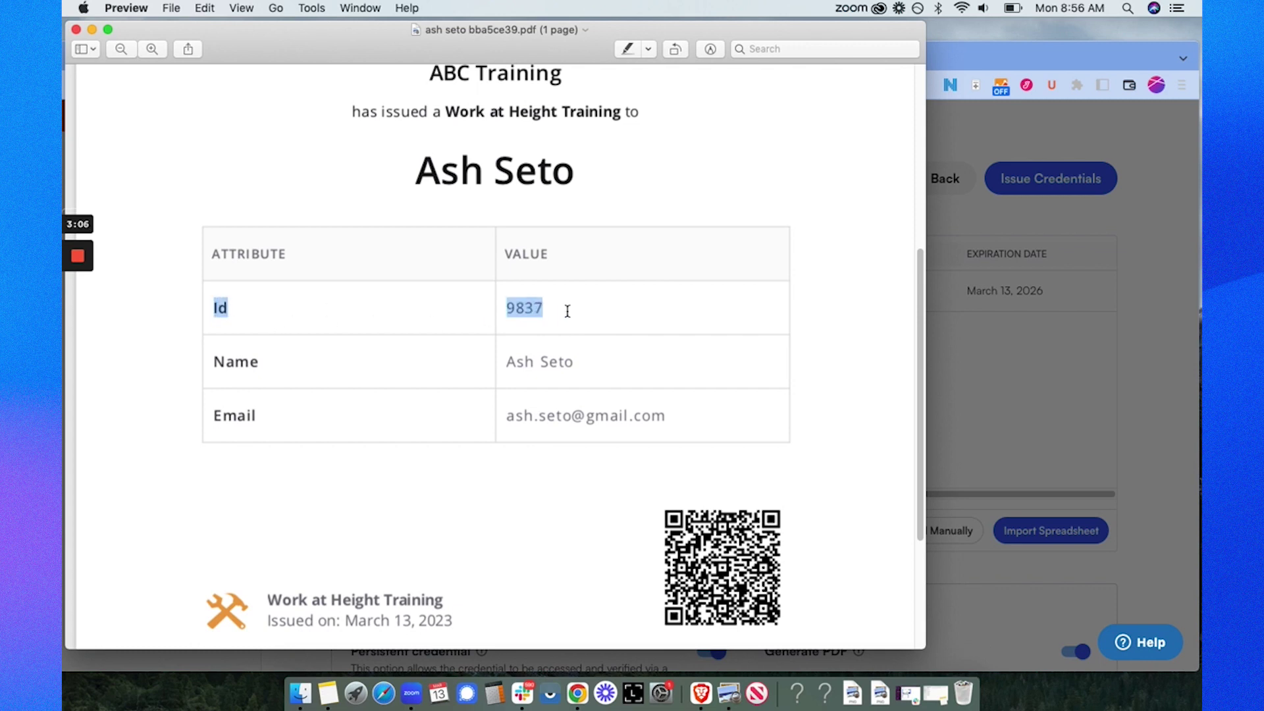
pyautogui.scroll(-1, 547, 323)
pyautogui.click(524, 333)
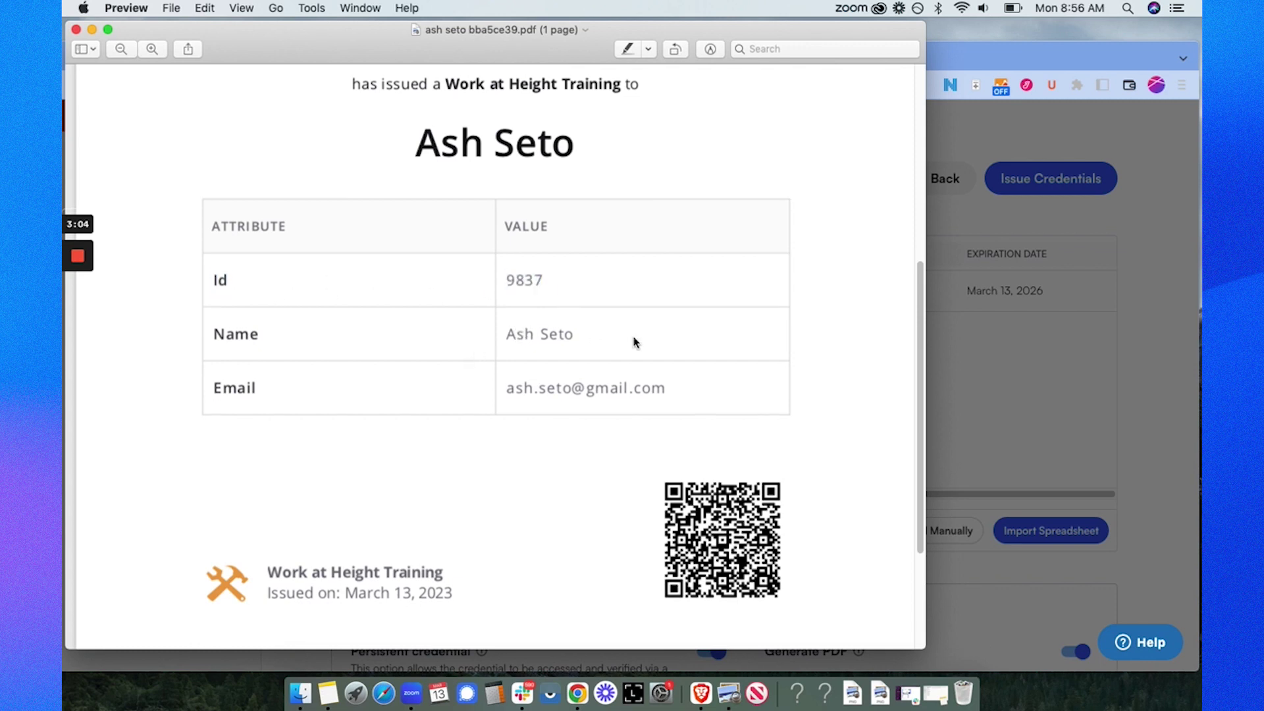
pyautogui.scroll(-1, 579, 366)
pyautogui.scroll(-1, 583, 356)
pyautogui.moveTo(272, 553); pyautogui.dragTo(359, 552)
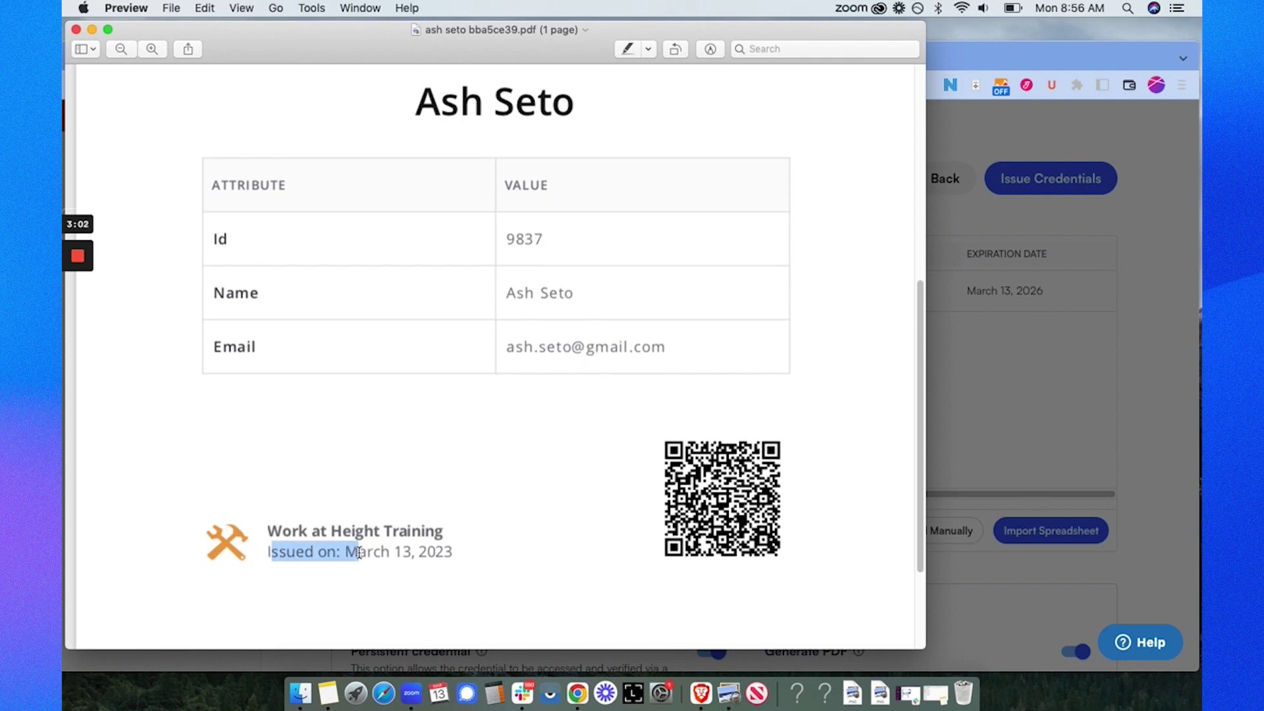
pyautogui.click(270, 532)
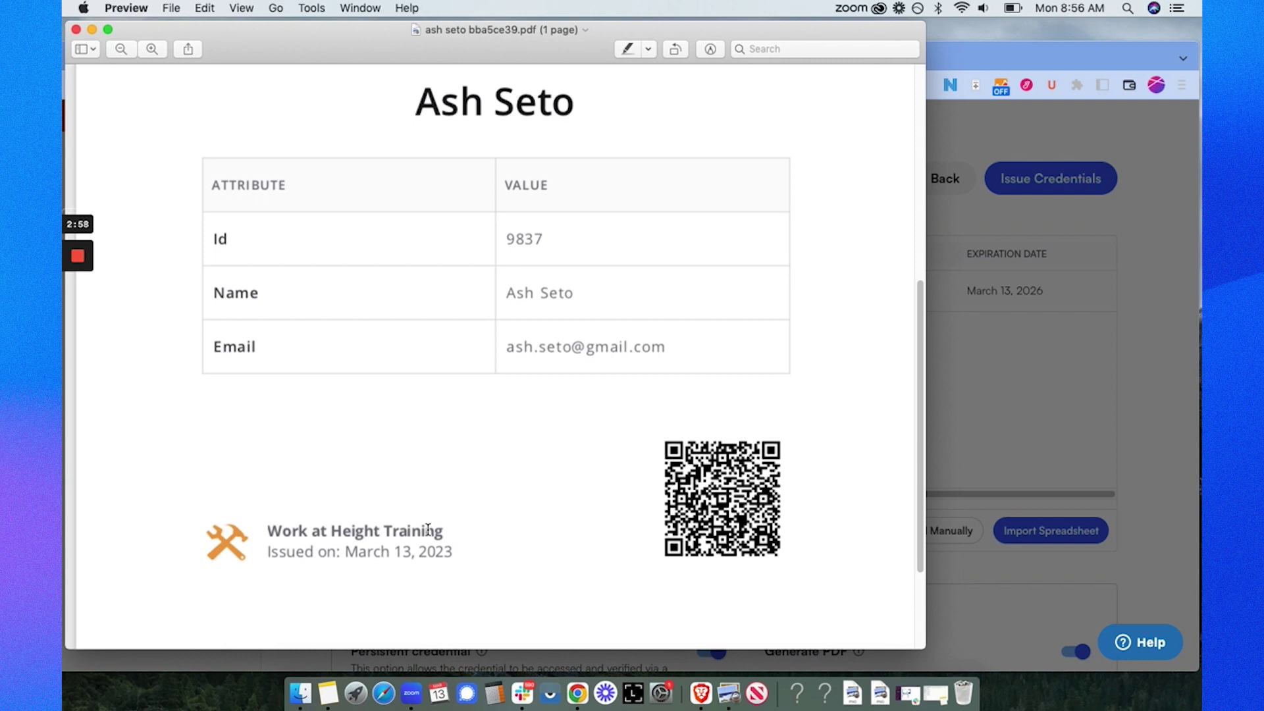
pyautogui.scroll(-1, 425, 528)
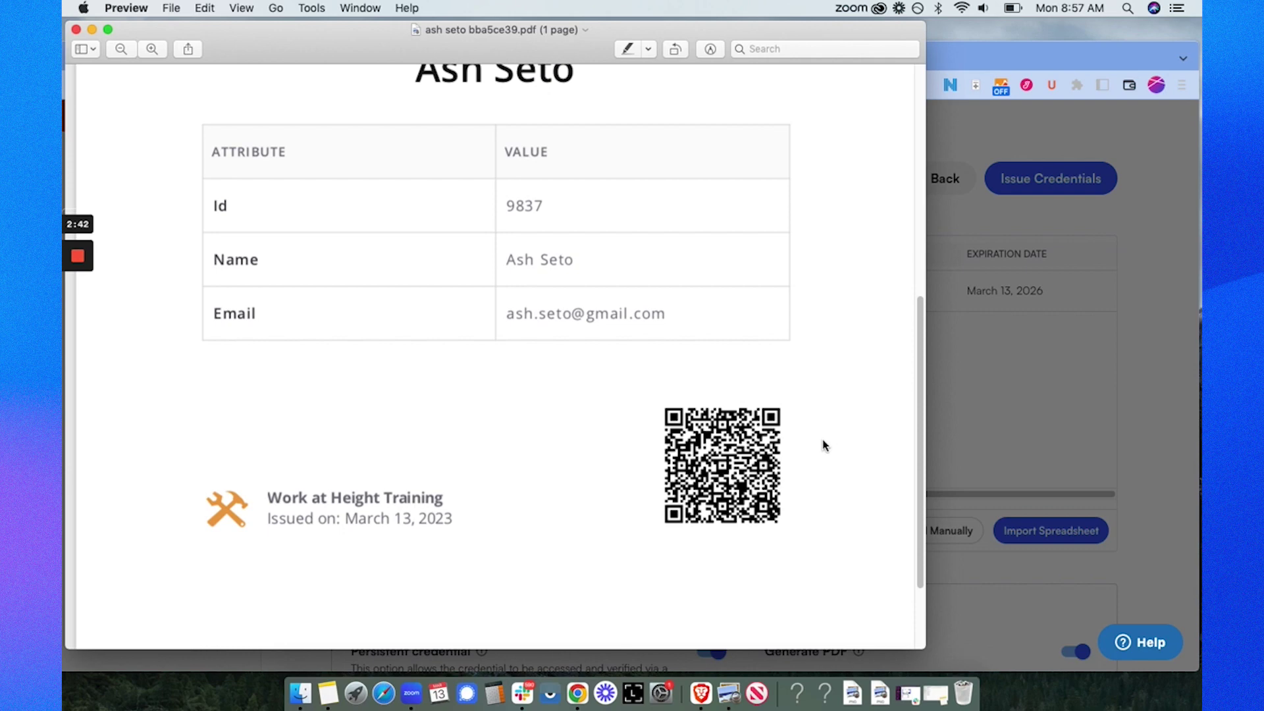
pyautogui.scroll(-2, 748, 471)
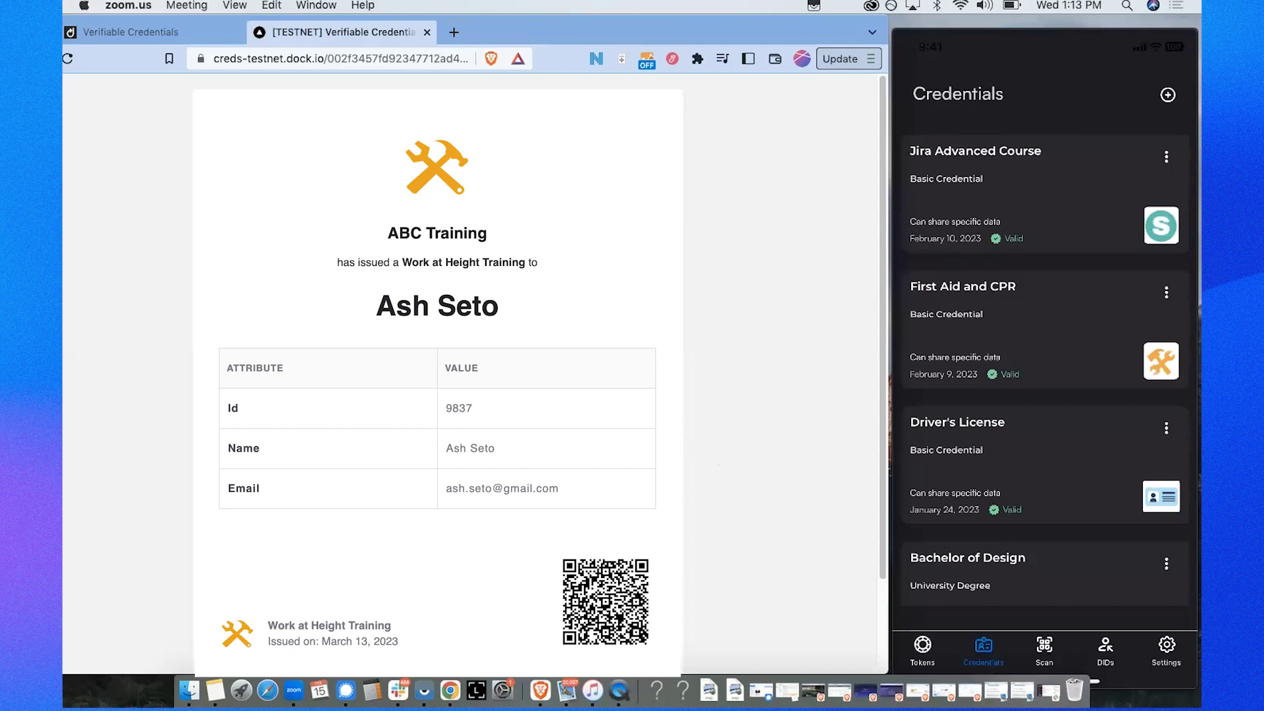
pyautogui.moveTo(1008, 235)
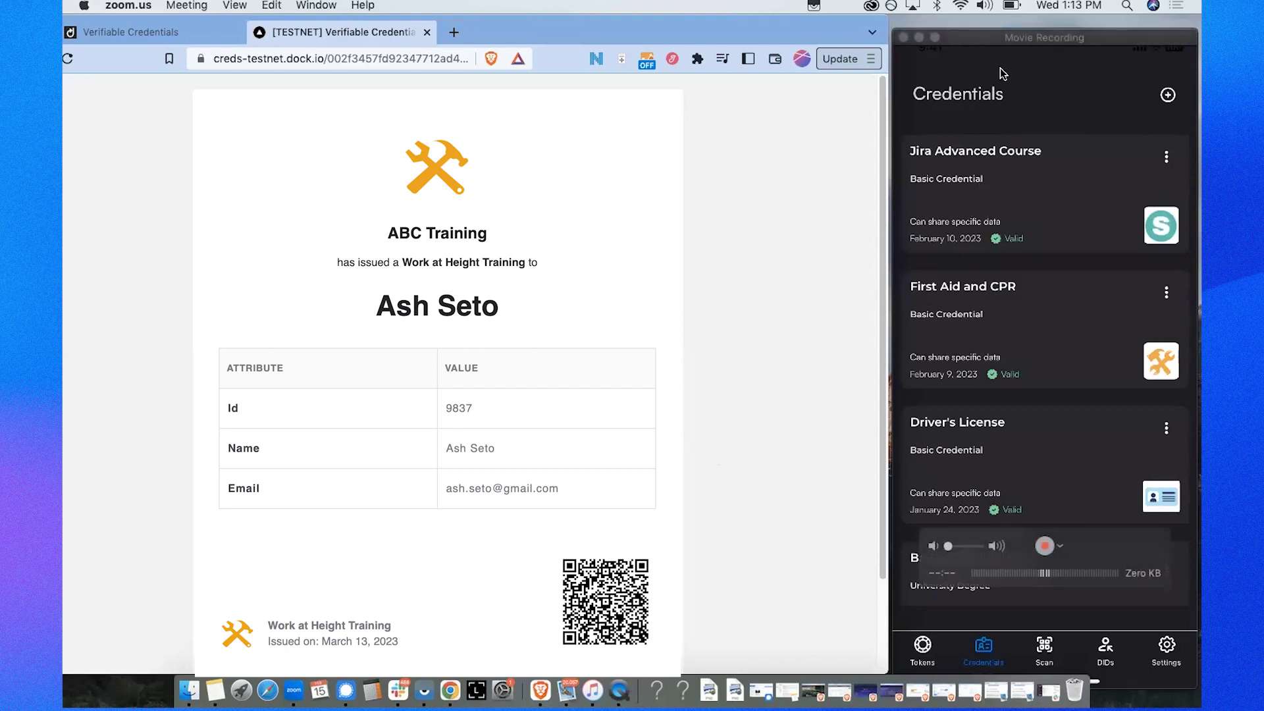